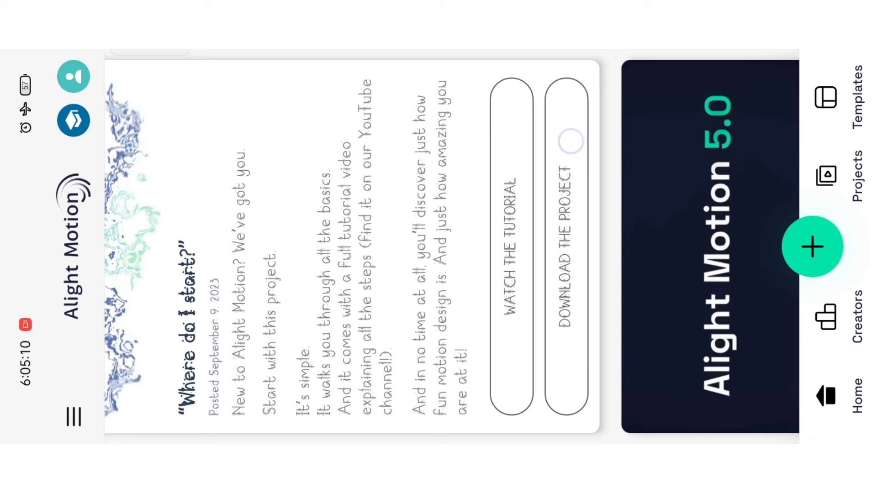
Step: Show the saved projects list, select Book Mark Present and shake effect, then cancel selection
{"action": "left_click", "coordinate": [811, 245]}
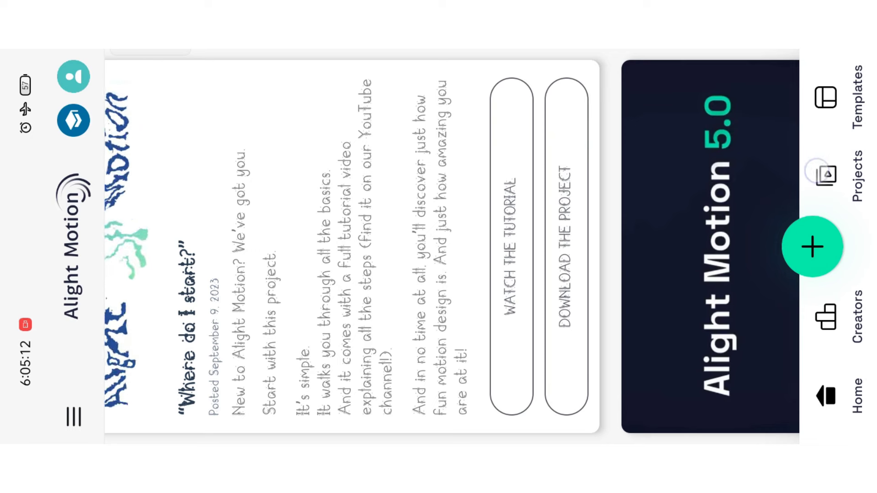
{"action": "left_click", "coordinate": [826, 175]}
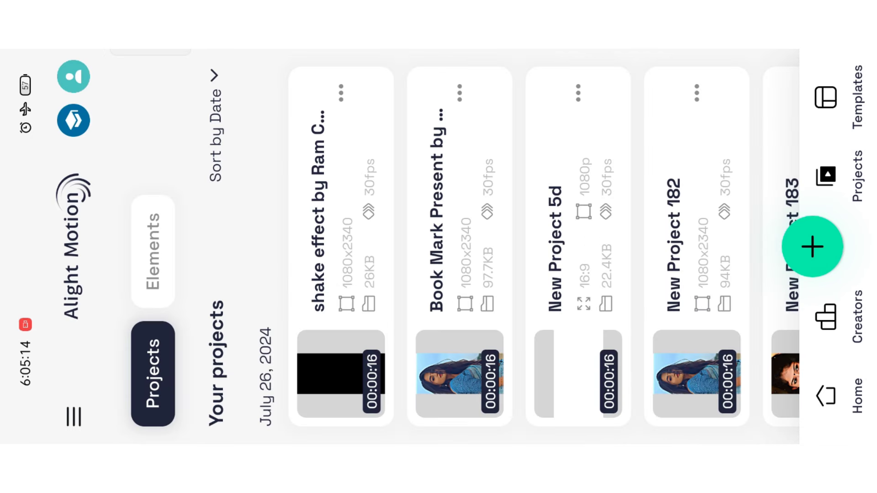
{"action": "left_click", "coordinate": [459, 206]}
{"action": "left_click", "coordinate": [341, 206]}
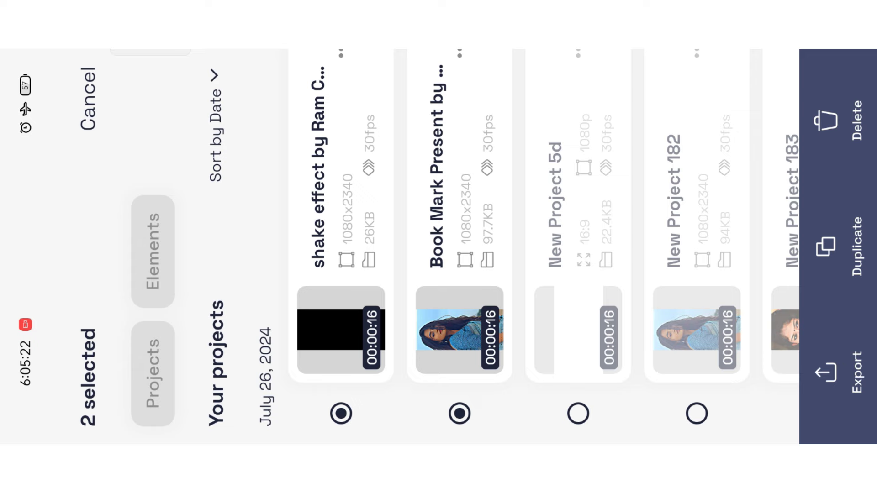
{"action": "left_click", "coordinate": [88, 99]}
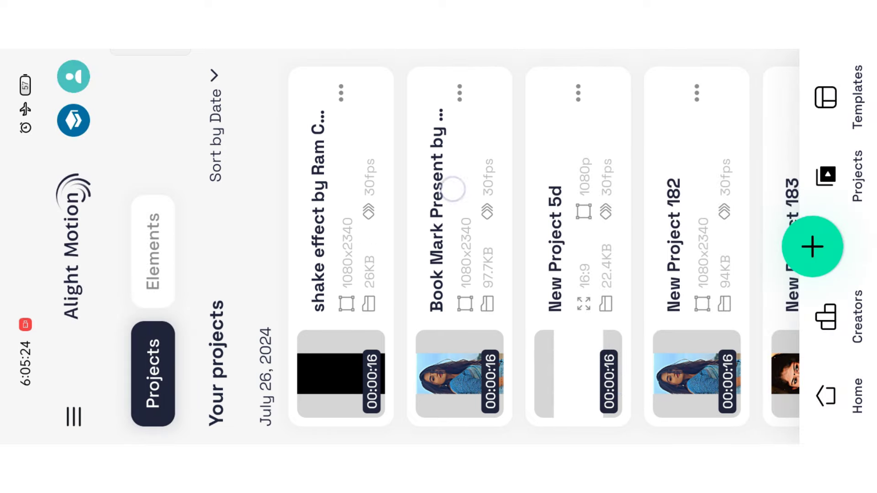
Step: Open the Book Mark Present by Ram Creation project and browse its layers
{"action": "left_click", "coordinate": [459, 240]}
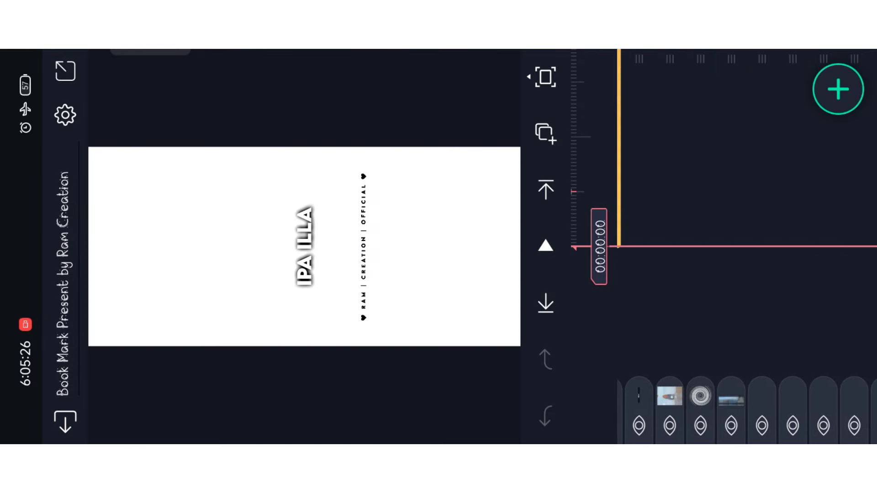
{"action": "mouse_move", "coordinate": [735, 177]}
{"action": "left_mouse_down"}
{"action": "mouse_move", "coordinate": [735, 103]}
{"action": "mouse_move", "coordinate": [754, 219]}
{"action": "left_mouse_up"}
{"action": "left_click_drag", "start_coordinate": [747, 175], "coordinate": [809, 175]}
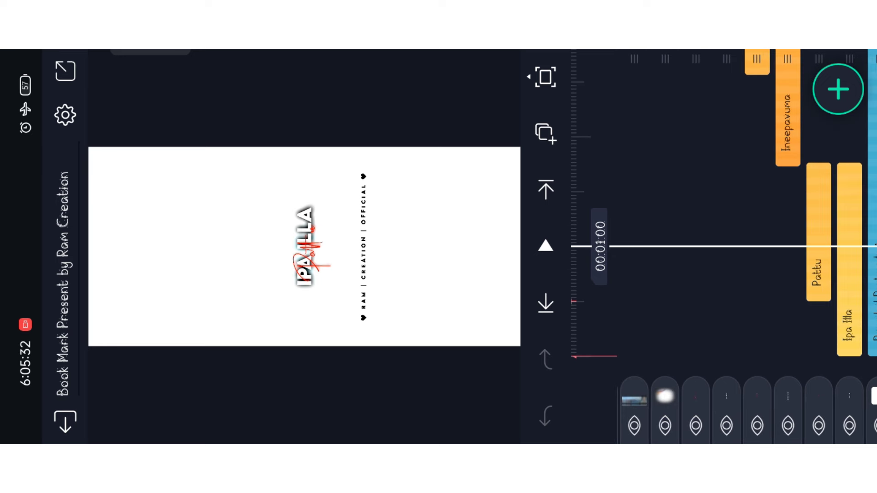
{"action": "left_click_drag", "start_coordinate": [720, 191], "coordinate": [586, 138]}
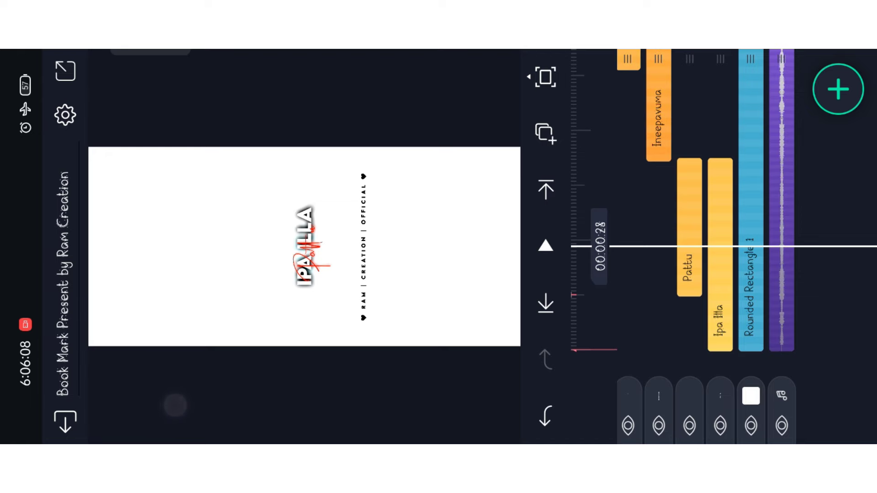
{"action": "mouse_move", "coordinate": [767, 201]}
{"action": "left_mouse_down"}
{"action": "mouse_move", "coordinate": [831, 149]}
{"action": "mouse_move", "coordinate": [830, 205]}
{"action": "left_mouse_up"}
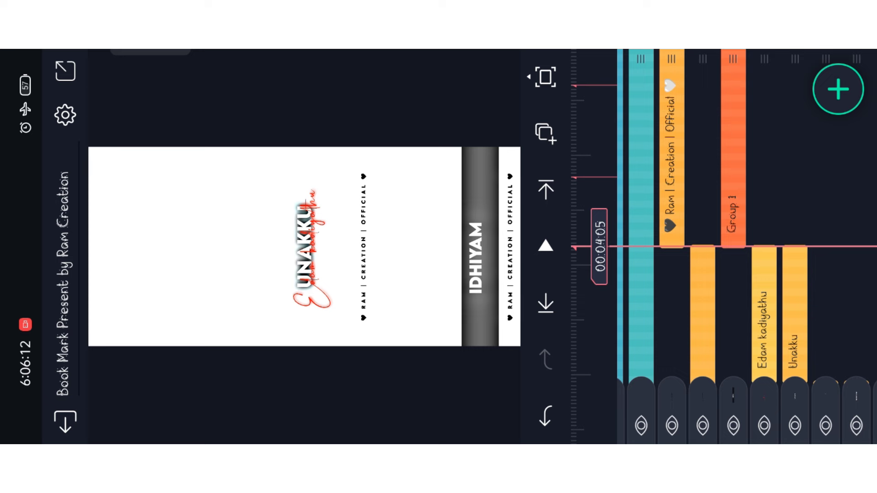
Step: Scrub through the title cards and park the playhead at the 00:04:05 UNAKKU boundary
{"action": "left_click_drag", "start_coordinate": [788, 171], "coordinate": [772, 198]}
{"action": "left_click", "coordinate": [546, 294]}
{"action": "left_click_drag", "start_coordinate": [752, 108], "coordinate": [793, 295]}
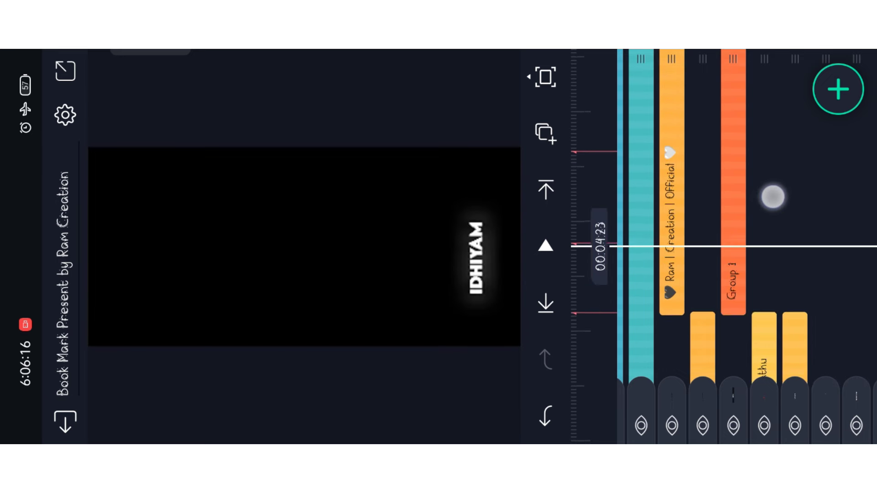
{"action": "left_click_drag", "start_coordinate": [767, 254], "coordinate": [771, 274]}
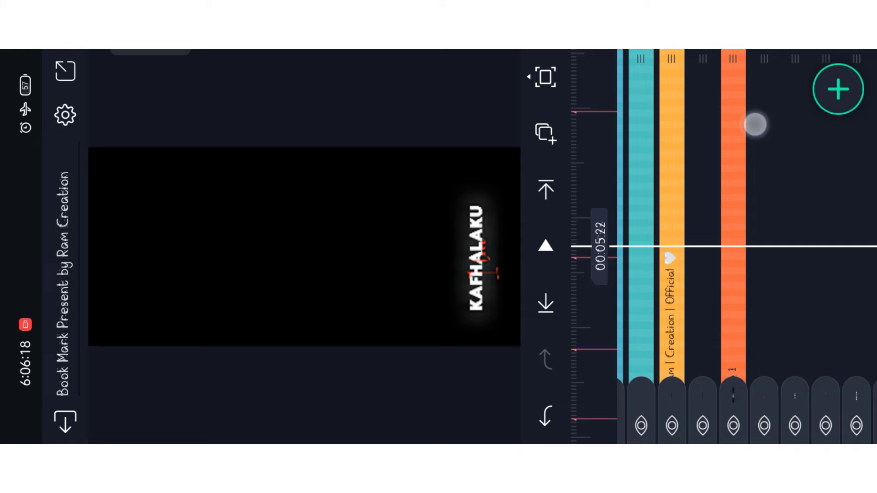
{"action": "left_click_drag", "start_coordinate": [774, 226], "coordinate": [760, 137]}
{"action": "left_click", "coordinate": [545, 191]}
{"action": "left_click_drag", "start_coordinate": [767, 179], "coordinate": [764, 209]}
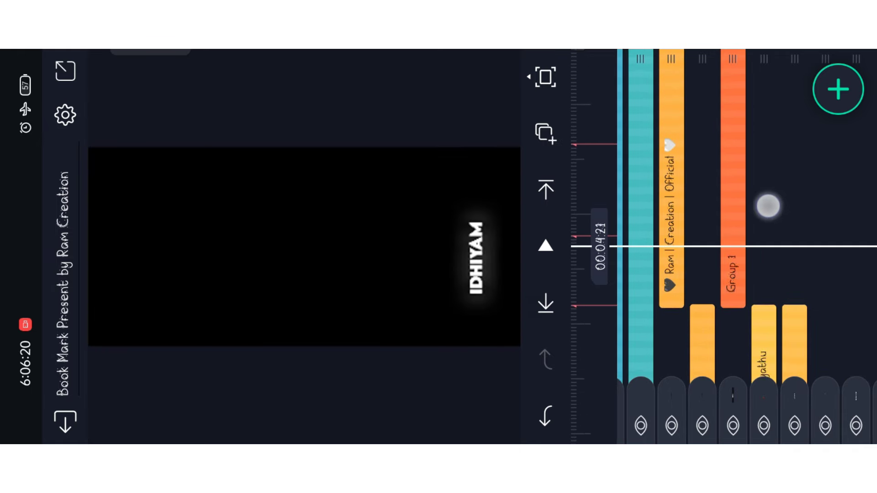
{"action": "left_click", "coordinate": [546, 301]}
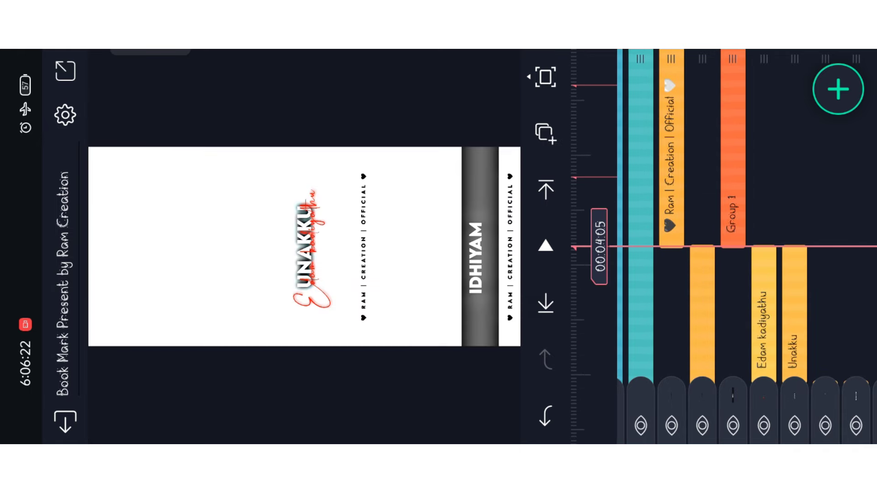
Step: Add the photo of the woman in denim as a layer that fills the composition area
{"action": "left_click", "coordinate": [838, 90]}
{"action": "left_click", "coordinate": [625, 342]}
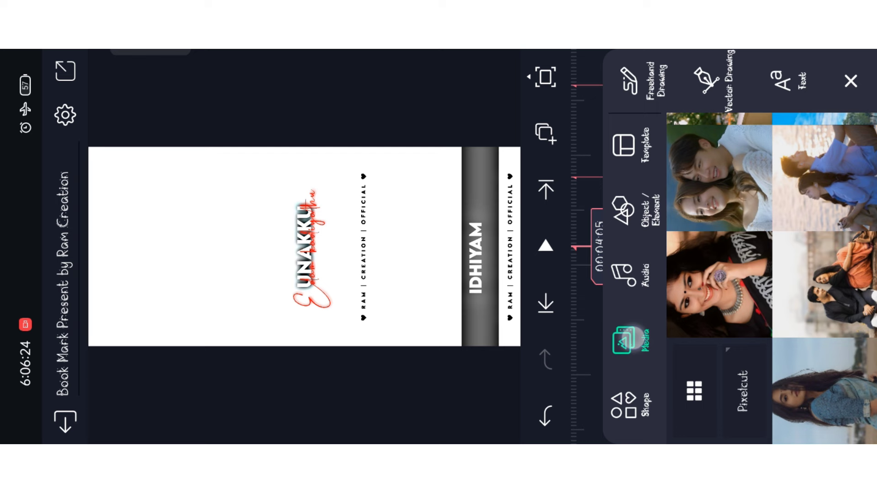
{"action": "left_click", "coordinate": [817, 396]}
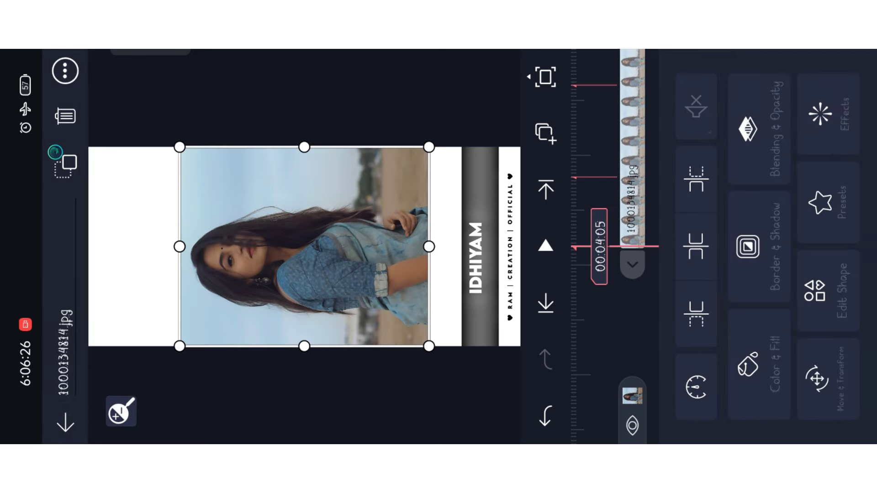
{"action": "left_click", "coordinate": [65, 71]}
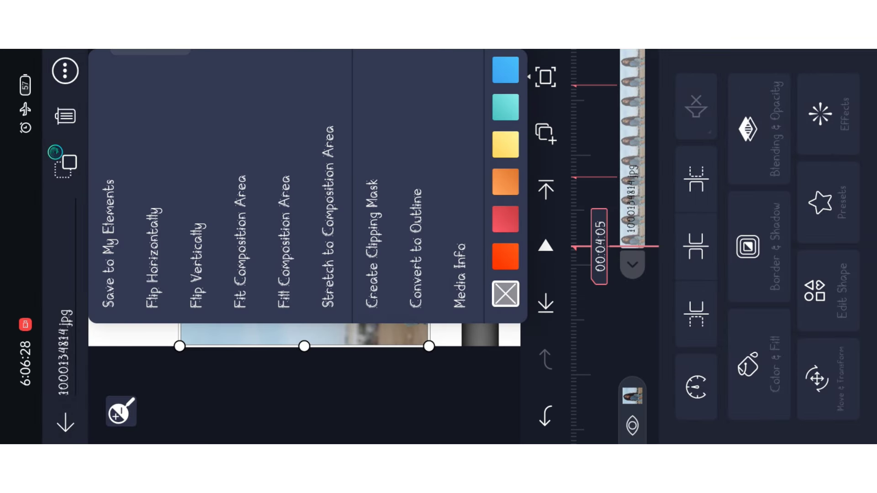
{"action": "left_click", "coordinate": [287, 191]}
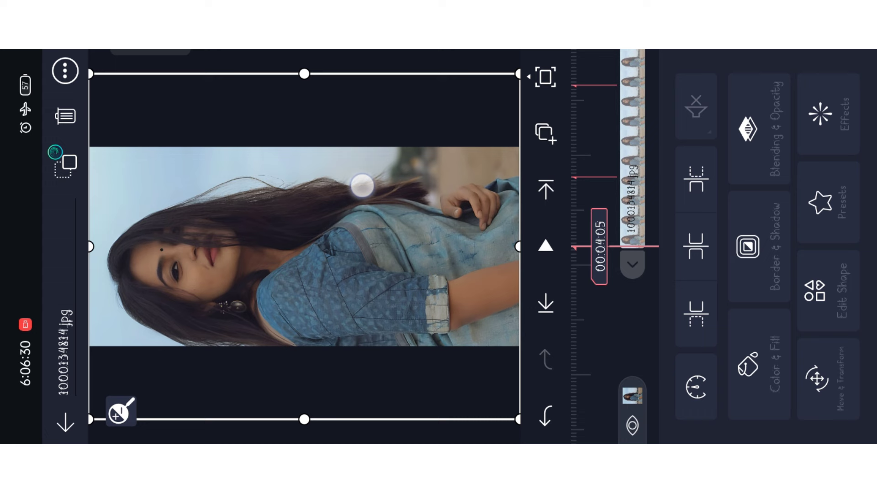
{"action": "left_click", "coordinate": [645, 369]}
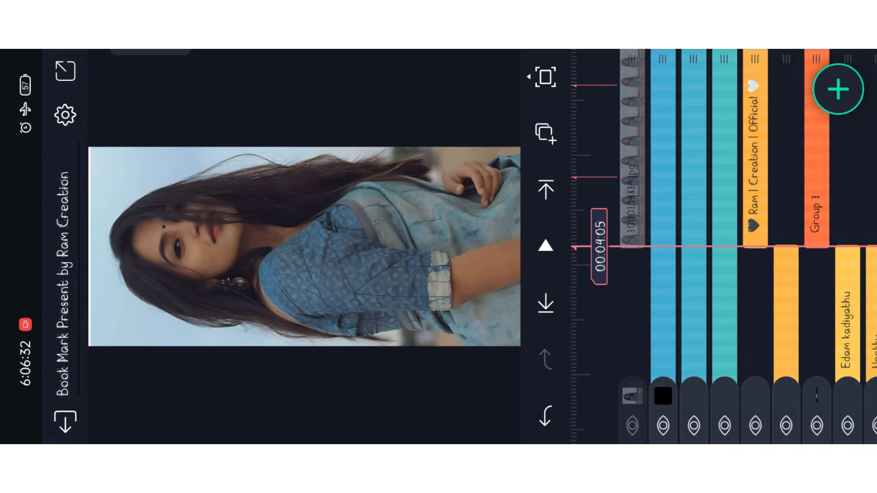
Step: Extend the photo layer to the video's end, then move the playhead to 00:04:24
{"action": "left_click_drag", "start_coordinate": [639, 247], "coordinate": [640, 161]}
{"action": "left_click", "coordinate": [632, 397]}
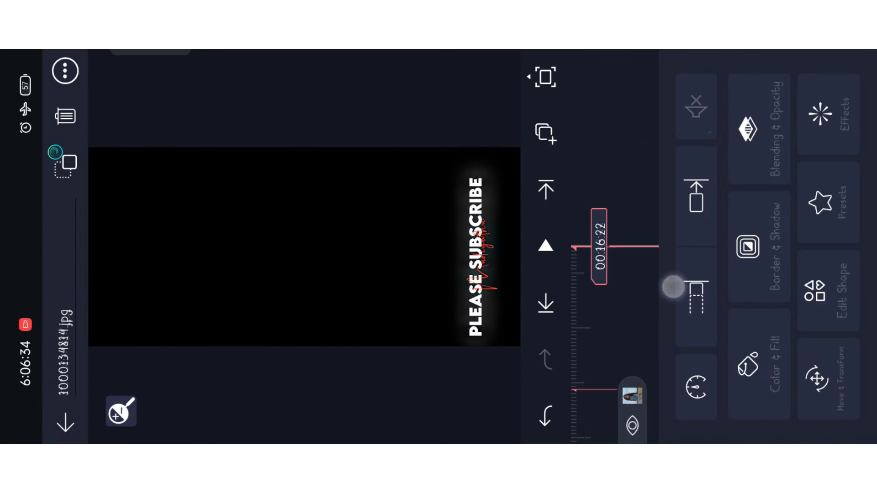
{"action": "left_click", "coordinate": [673, 288]}
{"action": "left_click", "coordinate": [632, 396]}
{"action": "left_click_drag", "start_coordinate": [631, 380], "coordinate": [632, 122]}
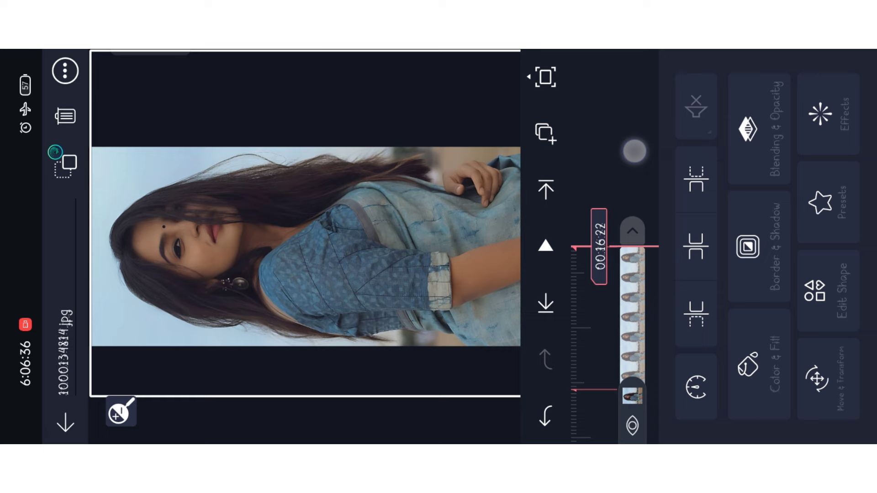
{"action": "left_click", "coordinate": [673, 288]}
{"action": "mouse_move", "coordinate": [726, 315]}
{"action": "left_mouse_down"}
{"action": "mouse_move", "coordinate": [726, 140]}
{"action": "mouse_move", "coordinate": [739, 135]}
{"action": "left_mouse_up"}
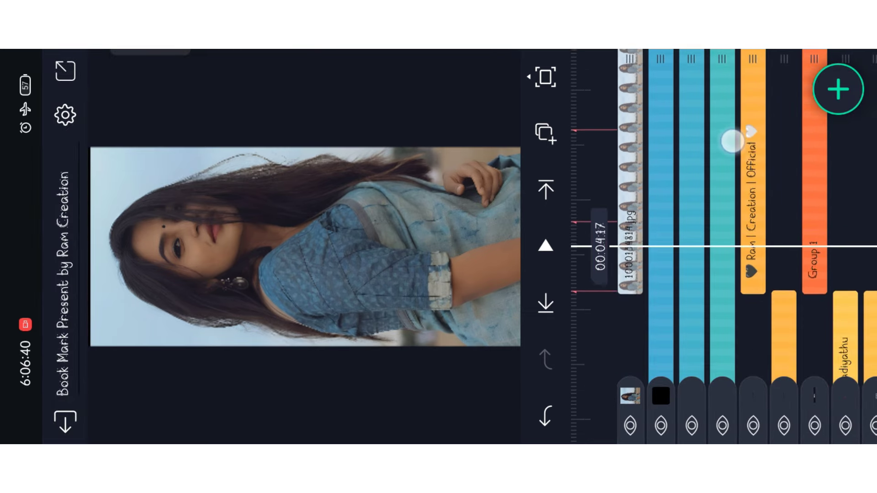
{"action": "left_click", "coordinate": [545, 190]}
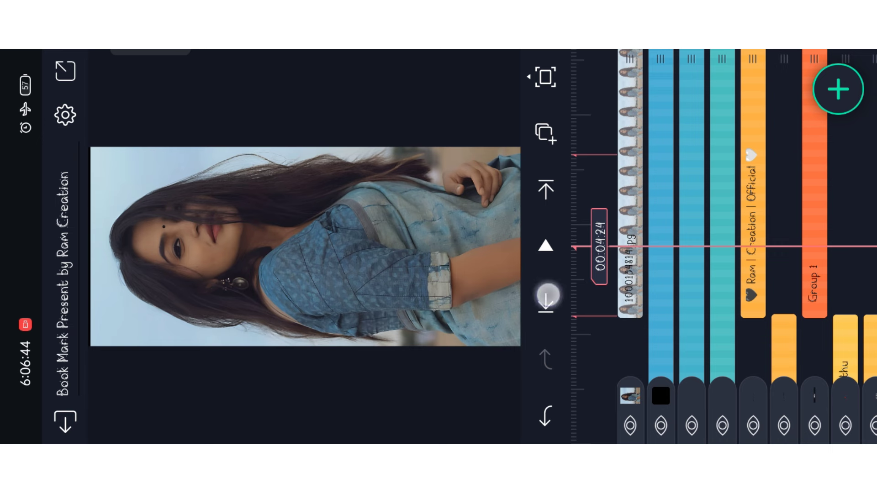
Step: Split the photo layer at 00:04:24 and at the next few cut points
{"action": "left_click", "coordinate": [546, 296]}
{"action": "left_click", "coordinate": [545, 187]}
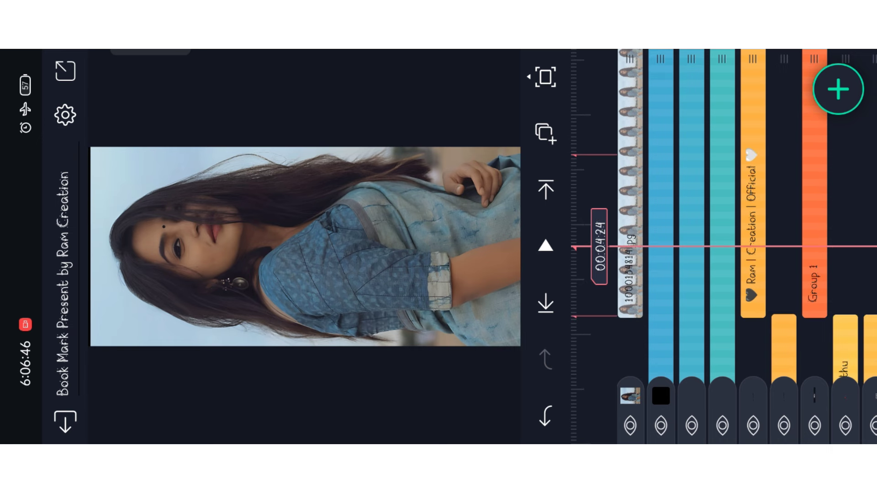
{"action": "left_click", "coordinate": [630, 206]}
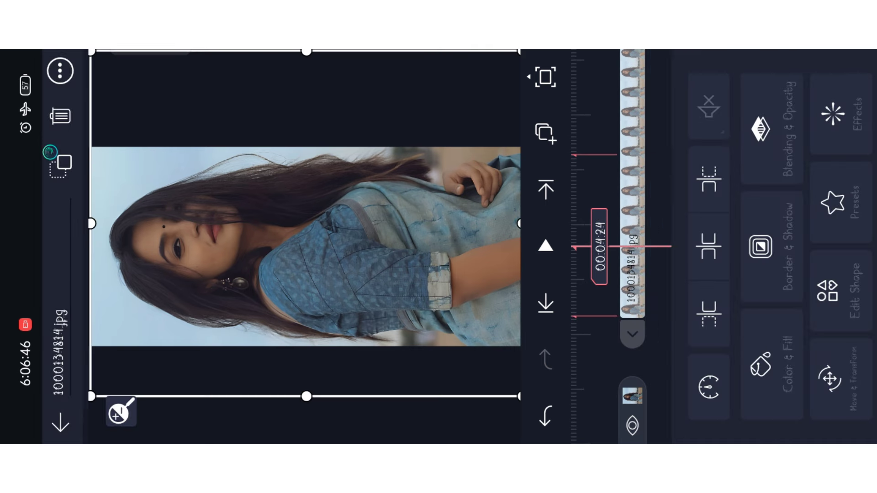
{"action": "left_click", "coordinate": [698, 241]}
{"action": "left_click", "coordinate": [546, 186]}
{"action": "left_click", "coordinate": [630, 172]}
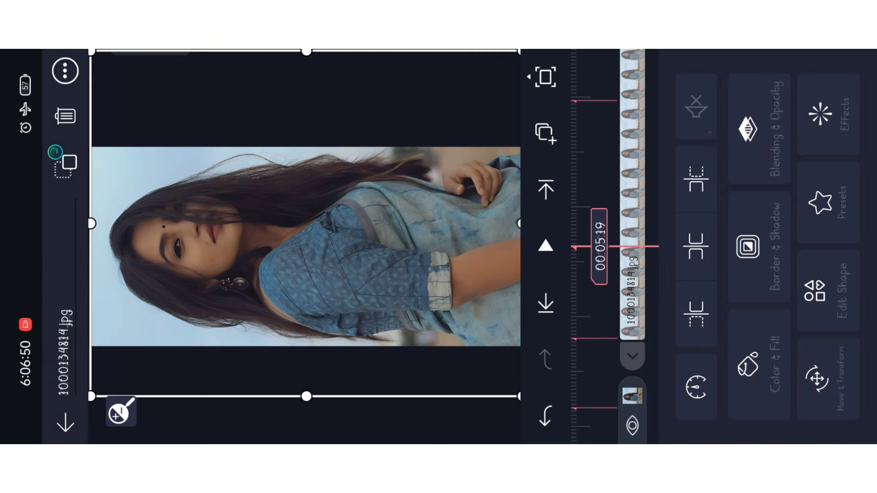
{"action": "left_click", "coordinate": [698, 241]}
{"action": "left_click", "coordinate": [546, 187]}
{"action": "left_click", "coordinate": [630, 206]}
{"action": "left_click", "coordinate": [698, 240]}
Step: Keep cutting the photo clip into short staggered pieces at successive cut points
{"action": "left_click", "coordinate": [547, 186]}
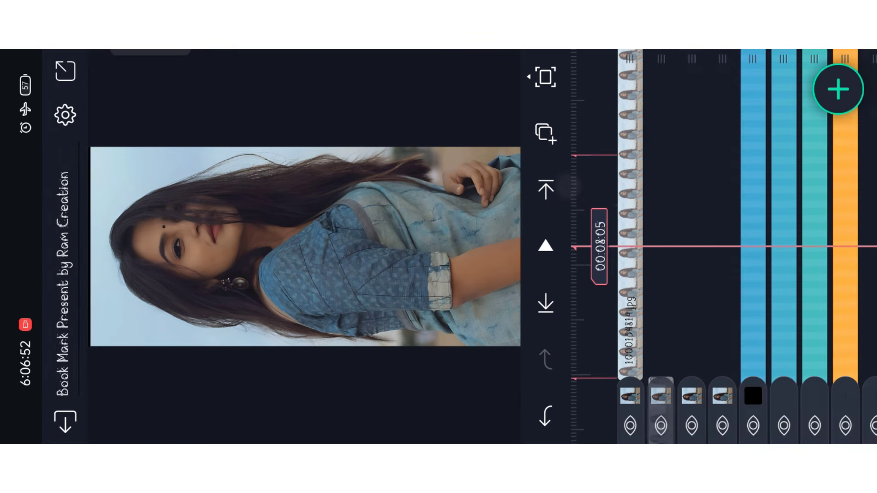
{"action": "left_click", "coordinate": [630, 172]}
{"action": "left_click", "coordinate": [697, 241]}
{"action": "left_click", "coordinate": [546, 186]}
{"action": "left_click", "coordinate": [630, 172]}
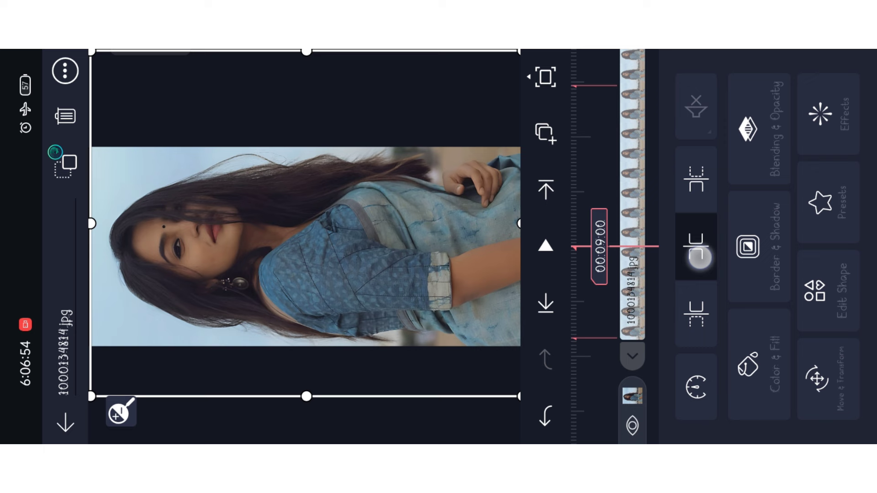
{"action": "left_click", "coordinate": [697, 241]}
{"action": "left_click", "coordinate": [546, 187]}
{"action": "left_click", "coordinate": [630, 172]}
{"action": "left_click", "coordinate": [697, 240]}
{"action": "left_click", "coordinate": [546, 186]}
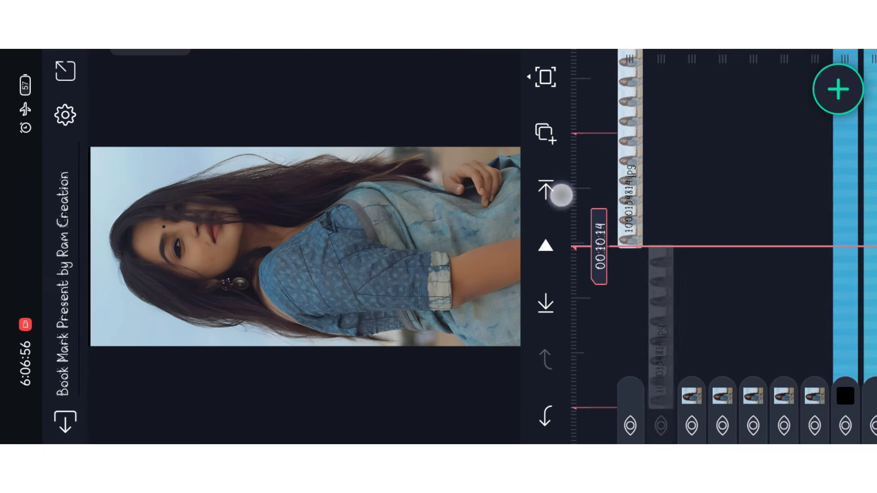
{"action": "left_click", "coordinate": [630, 172]}
{"action": "left_click", "coordinate": [698, 247]}
Step: Make the remaining photo clip splits, including cuts at 00:13:16 and 00:15:13
{"action": "left_click", "coordinate": [546, 187]}
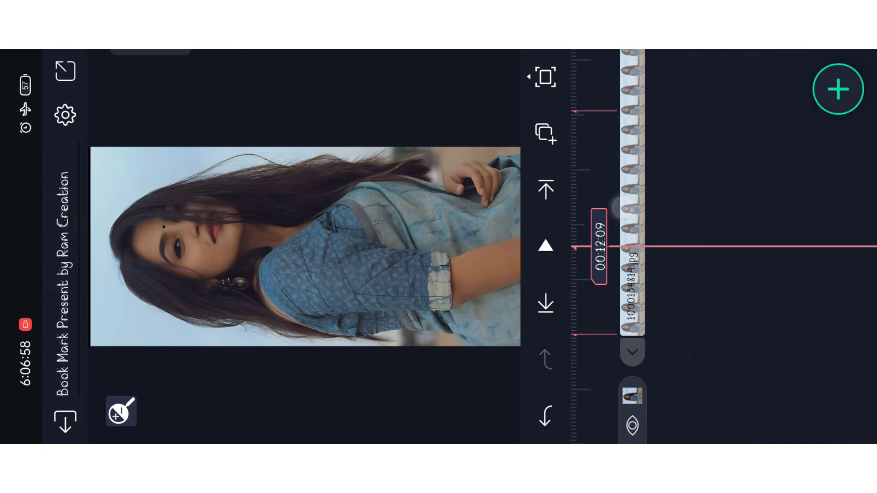
{"action": "left_click", "coordinate": [630, 171]}
{"action": "left_click", "coordinate": [698, 247]}
{"action": "left_click", "coordinate": [545, 186]}
{"action": "left_click", "coordinate": [630, 172]}
{"action": "left_click", "coordinate": [697, 247]}
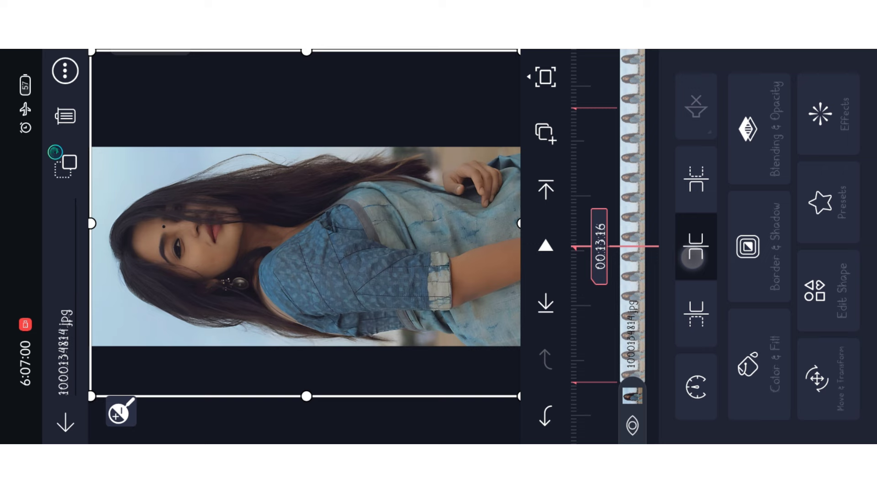
{"action": "left_click", "coordinate": [546, 187]}
{"action": "left_click", "coordinate": [630, 171]}
{"action": "left_click", "coordinate": [697, 247]}
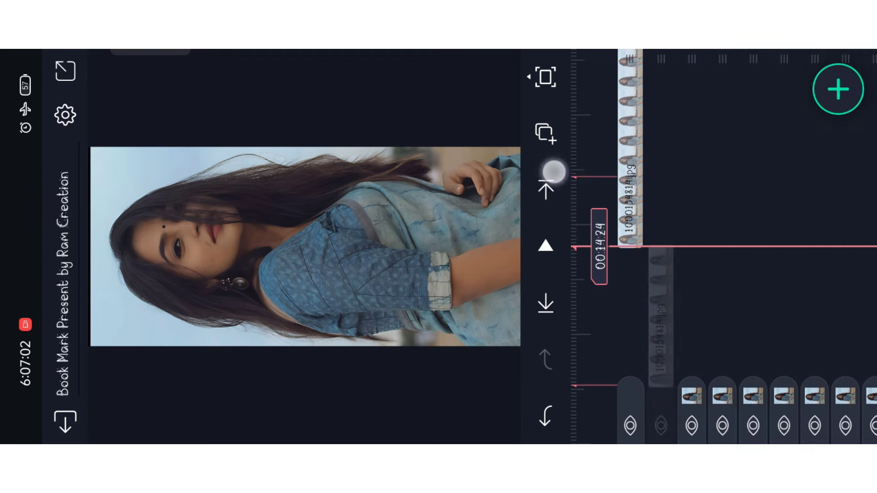
{"action": "left_click", "coordinate": [546, 187]}
{"action": "left_click", "coordinate": [629, 171]}
{"action": "left_click", "coordinate": [697, 247]}
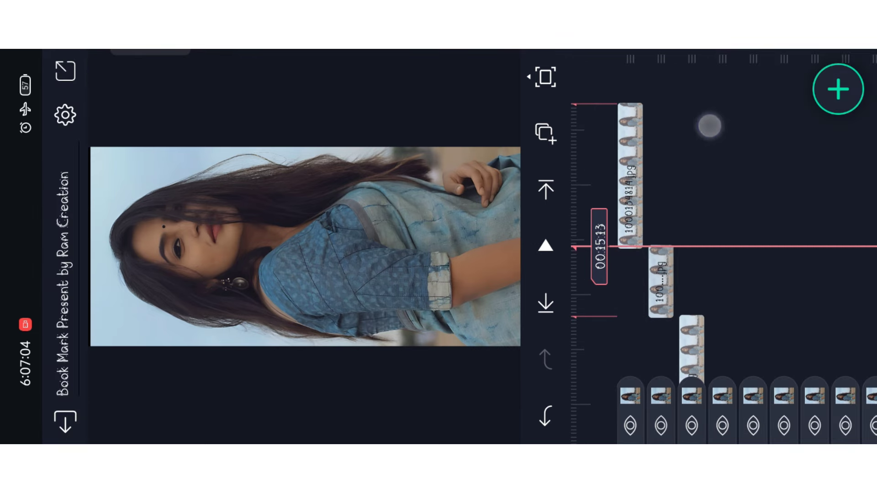
Step: Scrub back toward the start and close the Book Mark project
{"action": "left_click_drag", "start_coordinate": [710, 83], "coordinate": [710, 275]}
{"action": "left_click_drag", "start_coordinate": [709, 103], "coordinate": [709, 275]}
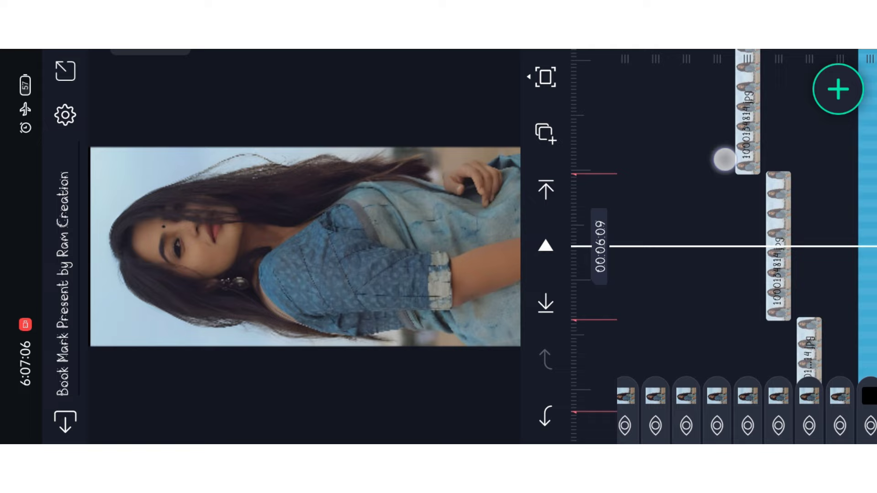
{"action": "key", "text": "Escape"}
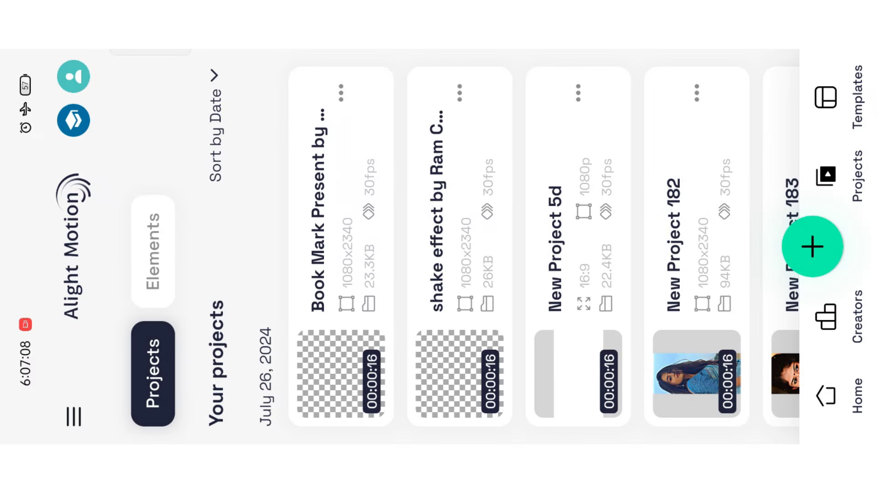
Step: Copy the video layer and its style from 'shake effect by Ram Creation', then exit
{"action": "left_click", "coordinate": [443, 188]}
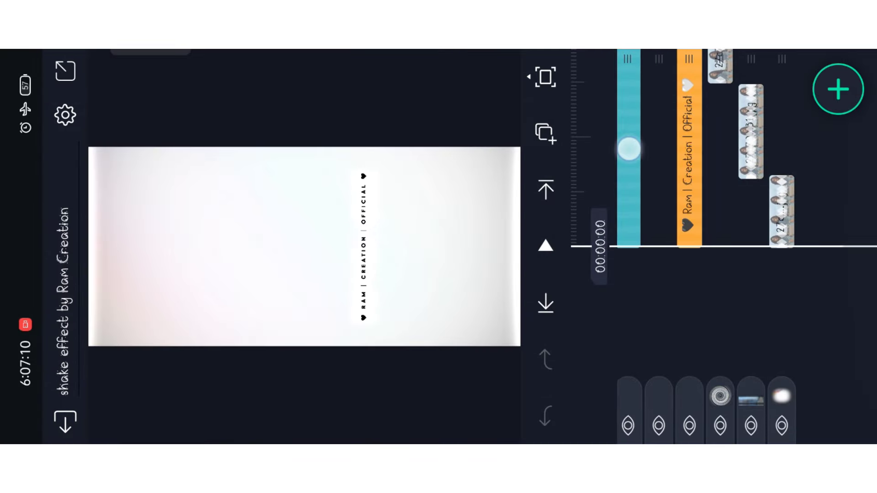
{"action": "left_click_drag", "start_coordinate": [631, 149], "coordinate": [720, 226]}
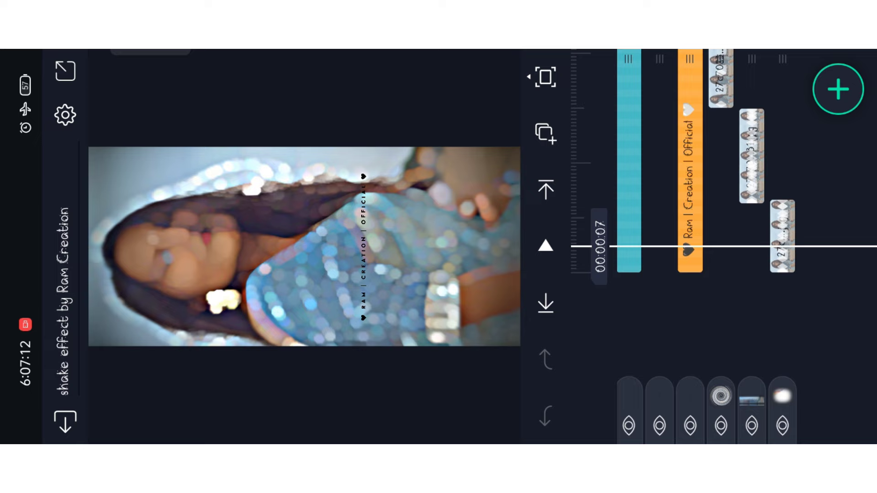
{"action": "left_click", "coordinate": [781, 213]}
{"action": "left_click", "coordinate": [546, 132]}
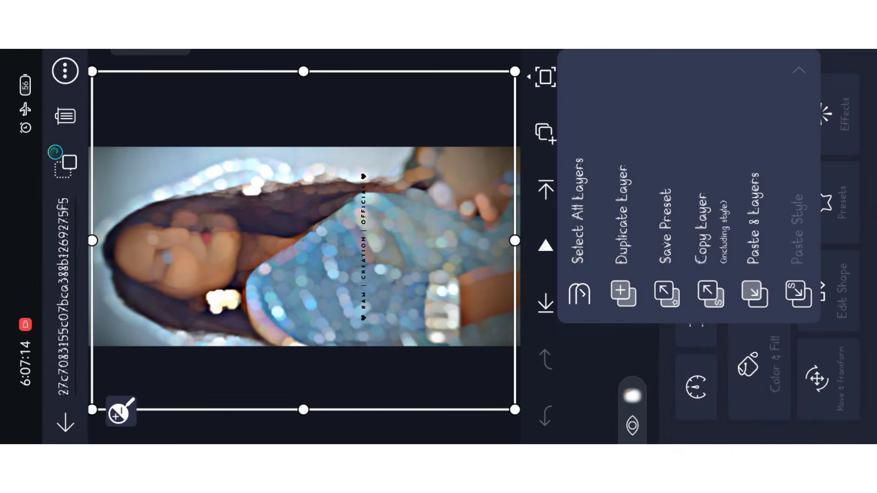
{"action": "left_click", "coordinate": [711, 194]}
{"action": "left_click", "coordinate": [629, 177]}
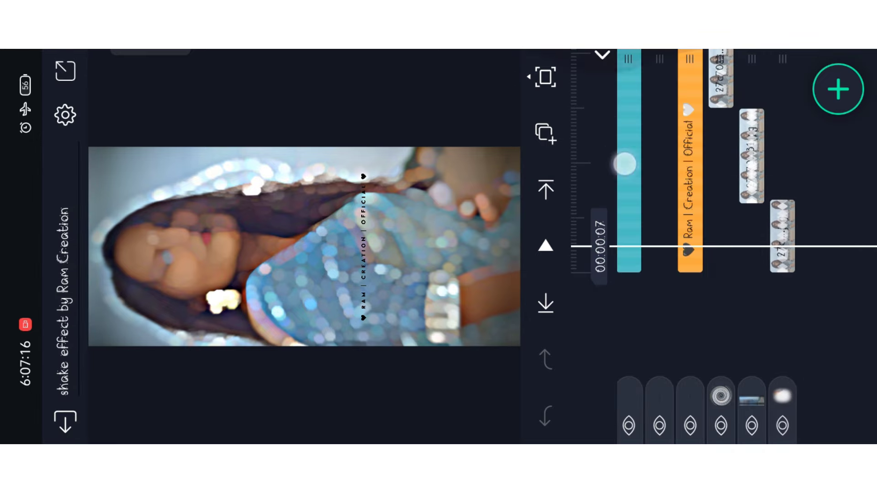
{"action": "left_click", "coordinate": [65, 117]}
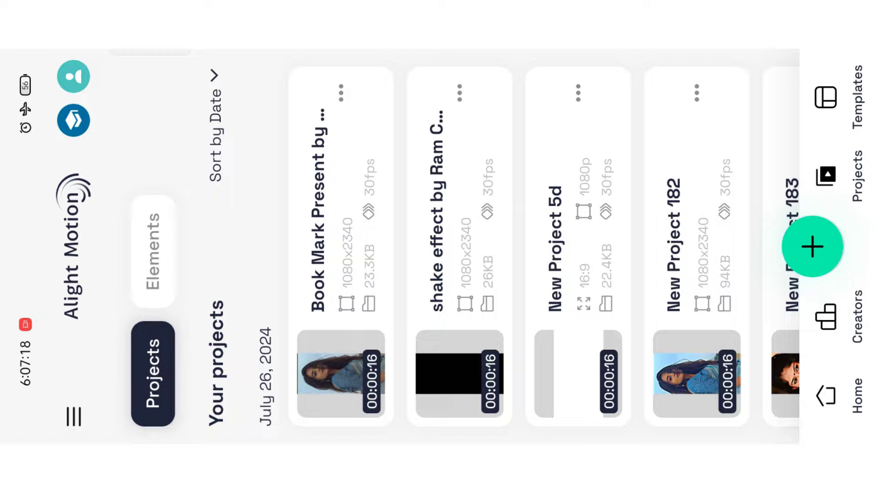
Step: Open the Book Mark project and scrub to around the four-second mark
{"action": "left_click", "coordinate": [341, 373]}
{"action": "left_click_drag", "start_coordinate": [779, 308], "coordinate": [780, 225]}
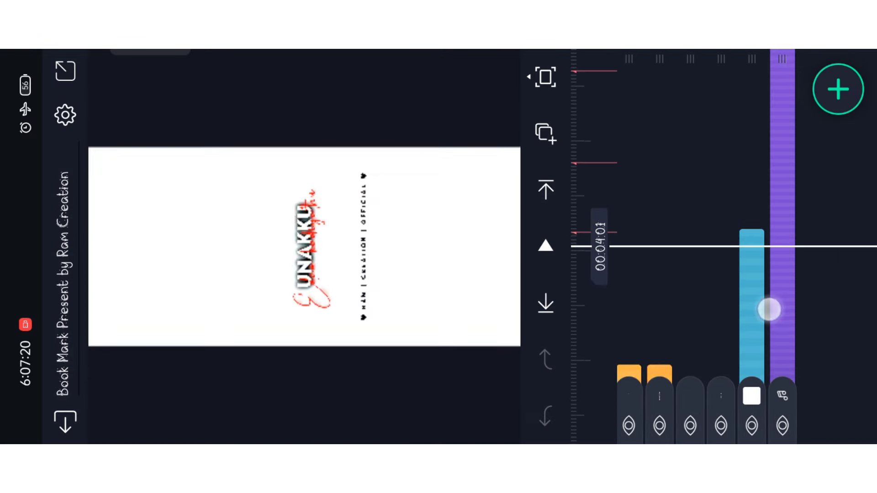
{"action": "left_click_drag", "start_coordinate": [686, 224], "coordinate": [788, 233]}
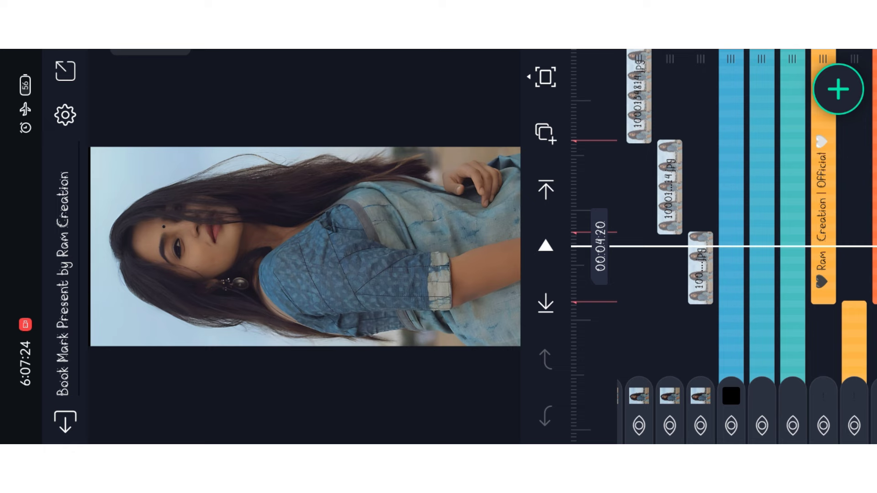
{"action": "left_click", "coordinate": [700, 396]}
{"action": "left_click_drag", "start_coordinate": [748, 202], "coordinate": [748, 234]}
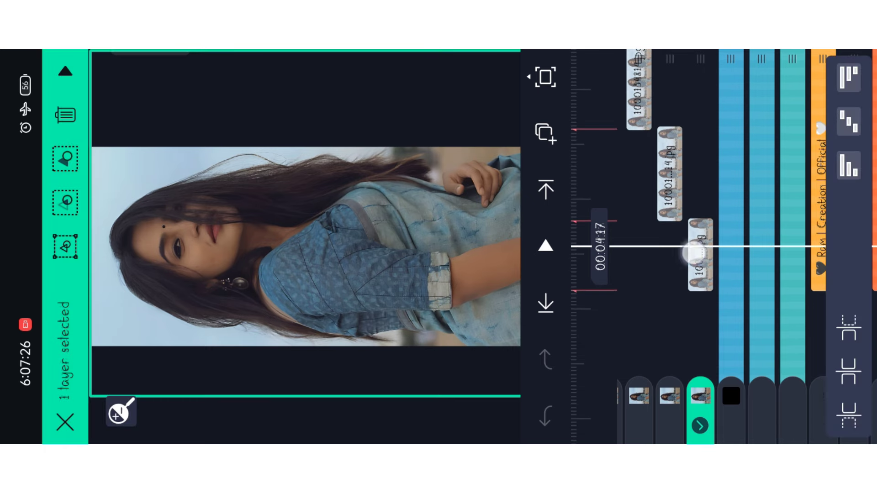
{"action": "left_click", "coordinate": [695, 254]}
Step: Multi-select four photo clips spread across the timeline
{"action": "left_click", "coordinate": [632, 203]}
{"action": "left_click", "coordinate": [699, 396]}
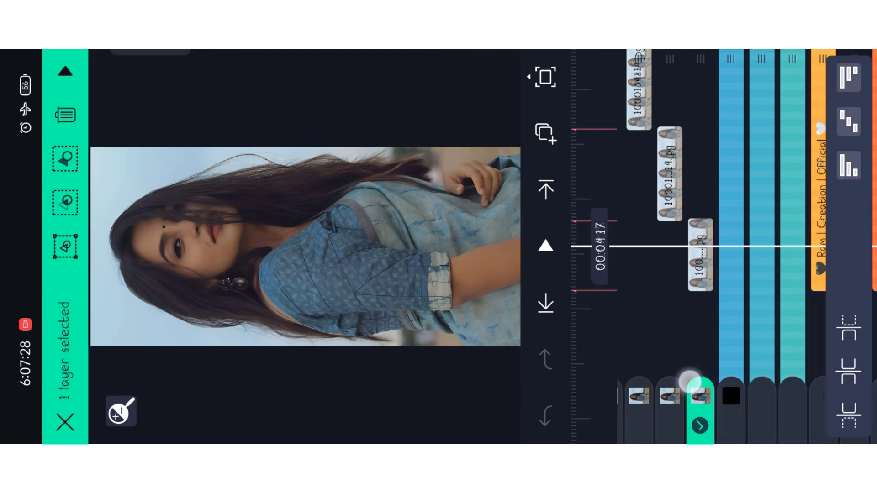
{"action": "mouse_move", "coordinate": [719, 168]}
{"action": "left_mouse_down"}
{"action": "mouse_move", "coordinate": [720, 288]}
{"action": "mouse_move", "coordinate": [751, 192]}
{"action": "mouse_move", "coordinate": [764, 342]}
{"action": "mouse_move", "coordinate": [762, 188]}
{"action": "mouse_move", "coordinate": [763, 333]}
{"action": "left_mouse_up"}
{"action": "left_click", "coordinate": [688, 398]}
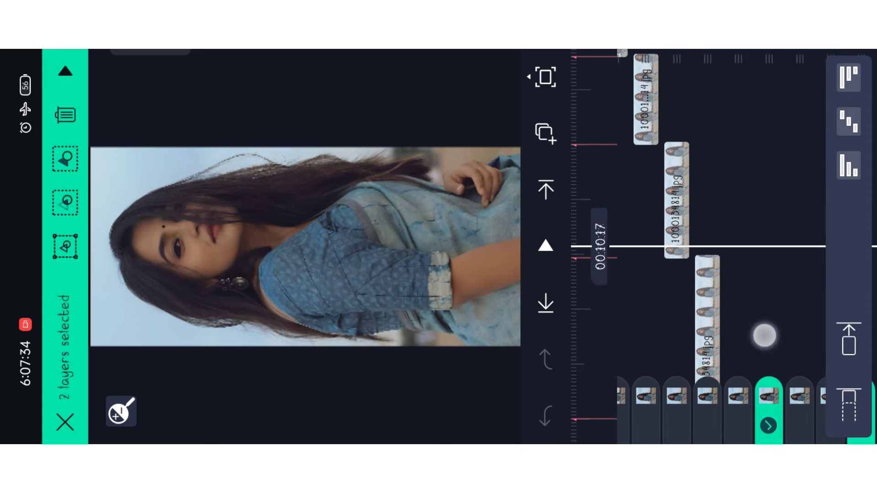
{"action": "left_click", "coordinate": [675, 394]}
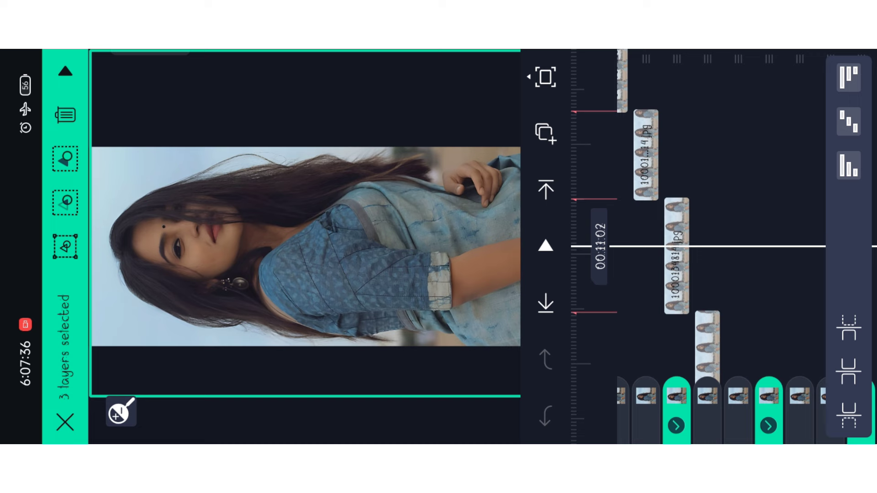
{"action": "left_click_drag", "start_coordinate": [721, 125], "coordinate": [757, 287]}
{"action": "left_click_drag", "start_coordinate": [744, 161], "coordinate": [757, 316]}
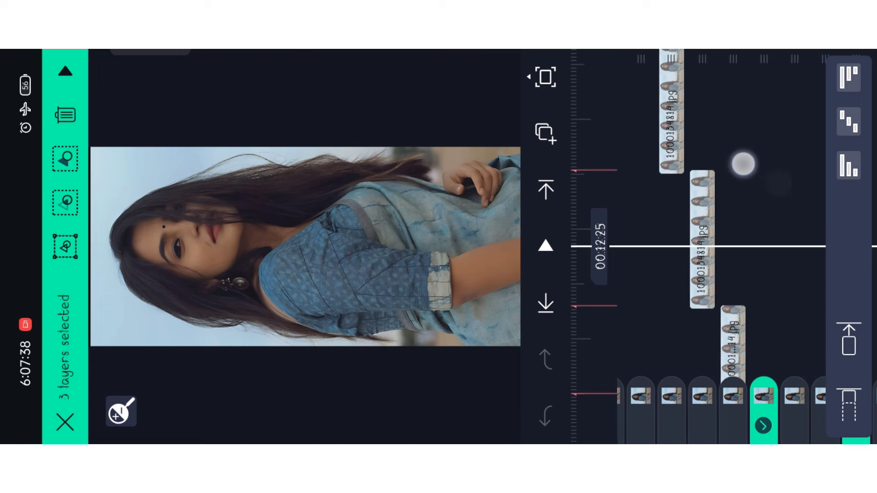
{"action": "left_click", "coordinate": [671, 396]}
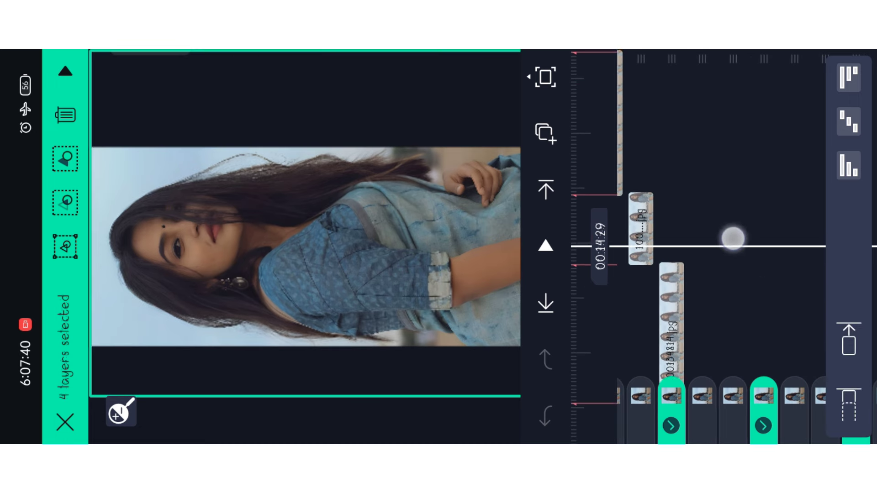
{"action": "mouse_move", "coordinate": [733, 240]}
{"action": "left_mouse_down"}
{"action": "mouse_move", "coordinate": [749, 186]}
{"action": "mouse_move", "coordinate": [737, 151]}
{"action": "mouse_move", "coordinate": [650, 197]}
{"action": "mouse_move", "coordinate": [466, 164]}
{"action": "left_mouse_up"}
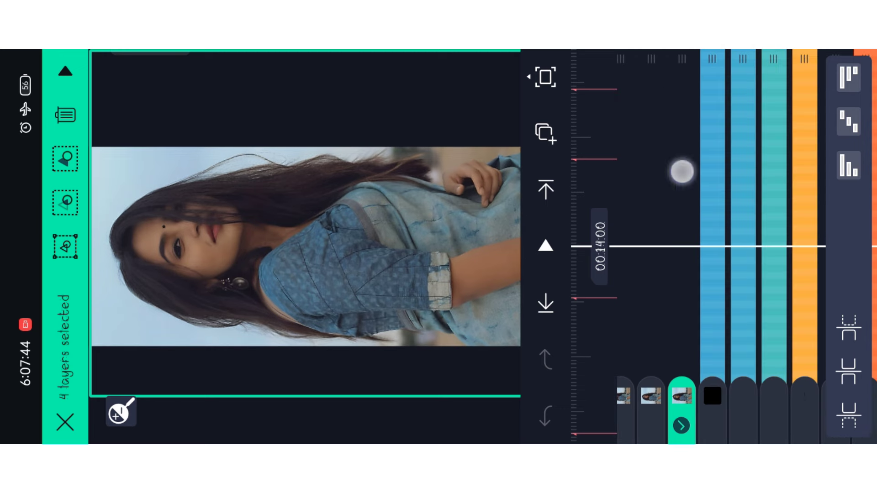
{"action": "mouse_move", "coordinate": [685, 172]}
{"action": "left_mouse_down"}
{"action": "mouse_move", "coordinate": [844, 187]}
{"action": "mouse_move", "coordinate": [777, 173]}
{"action": "left_mouse_up"}
Step: Paste the copied shake style onto the four clips and check the look at 00:13:26
{"action": "left_click", "coordinate": [543, 132]}
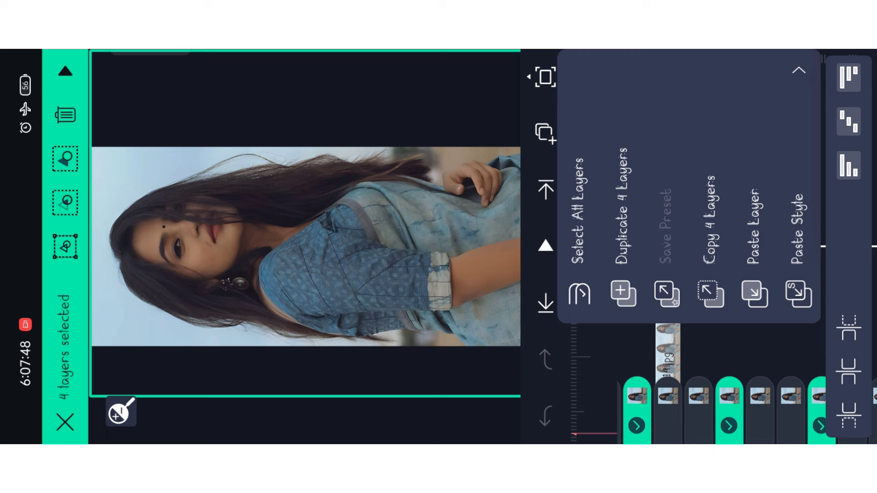
{"action": "left_click", "coordinate": [808, 76]}
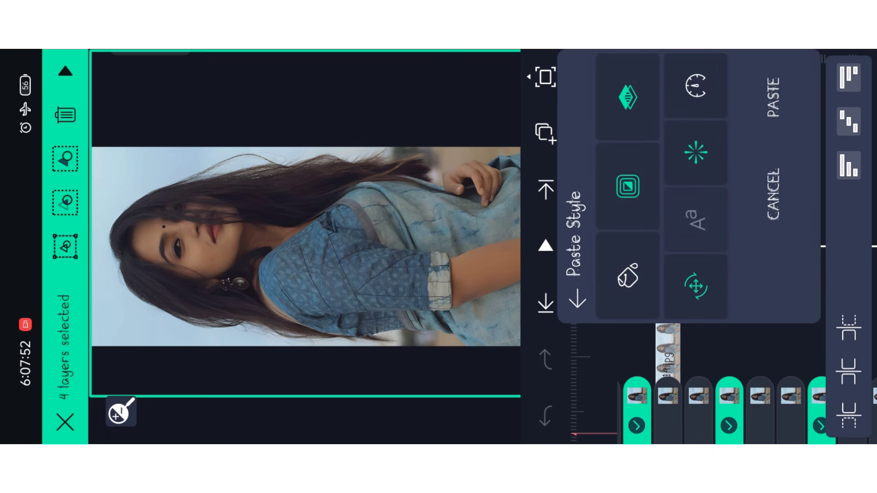
{"action": "left_click", "coordinate": [773, 98]}
{"action": "left_click_drag", "start_coordinate": [731, 181], "coordinate": [680, 157]}
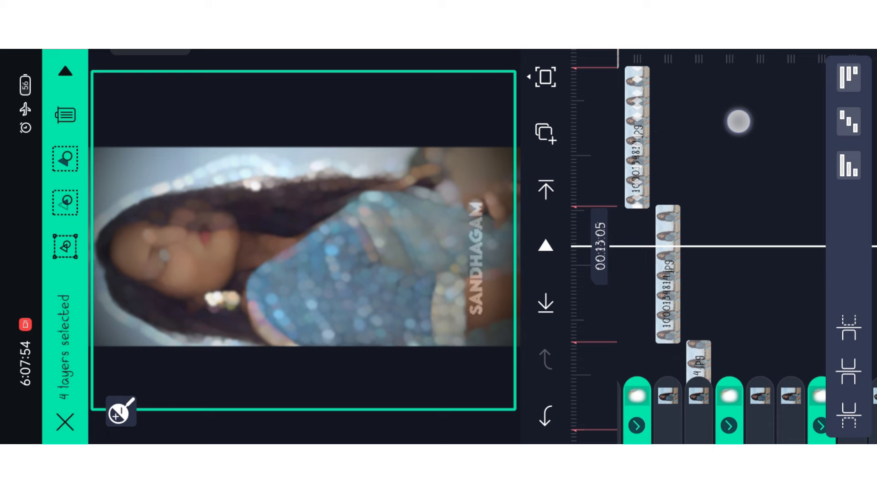
Step: End the multi-selection, fit a photo clip to the composition area, and close clip settings
{"action": "left_click", "coordinate": [680, 156]}
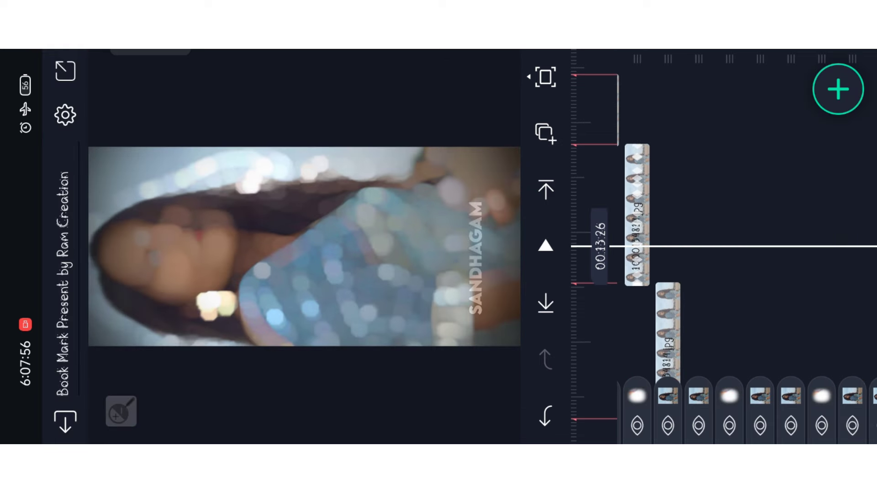
{"action": "mouse_move", "coordinate": [718, 138]}
{"action": "left_mouse_down"}
{"action": "mouse_move", "coordinate": [752, 194]}
{"action": "mouse_move", "coordinate": [745, 224]}
{"action": "mouse_move", "coordinate": [749, 188]}
{"action": "left_mouse_up"}
{"action": "left_click", "coordinate": [638, 233]}
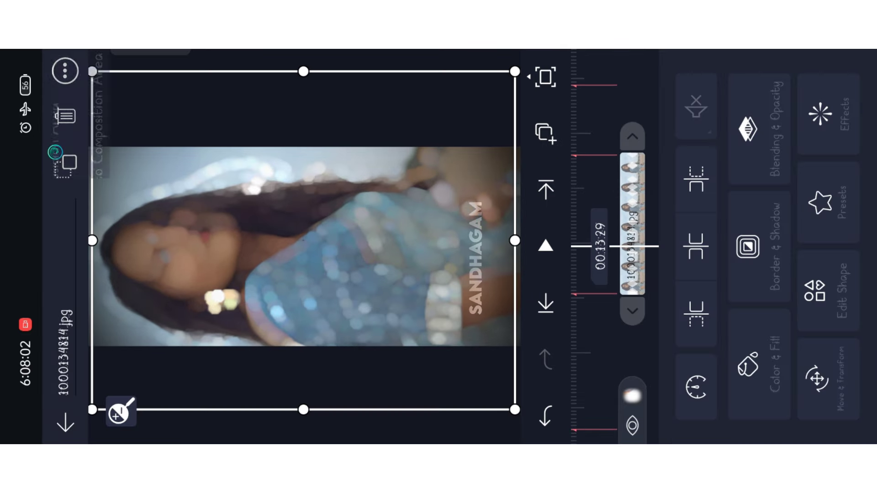
{"action": "left_click", "coordinate": [65, 70]}
{"action": "left_click", "coordinate": [284, 240]}
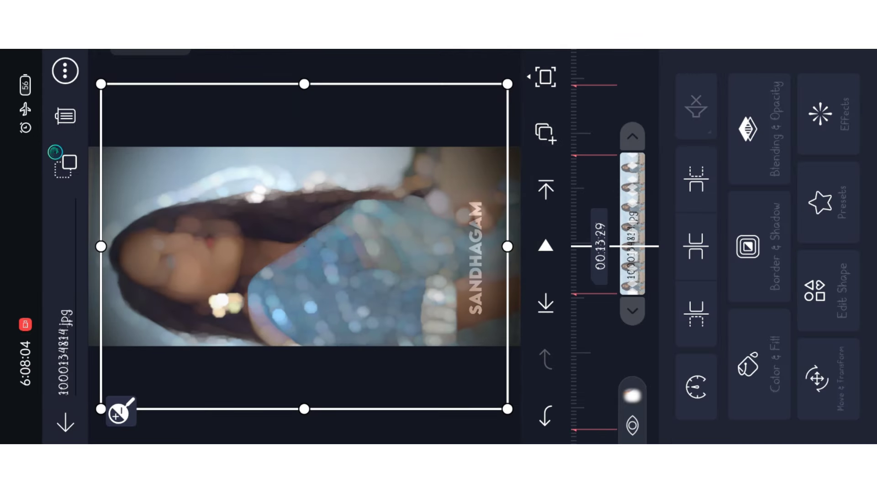
{"action": "left_click", "coordinate": [640, 86]}
{"action": "left_click_drag", "start_coordinate": [726, 199], "coordinate": [643, 169]}
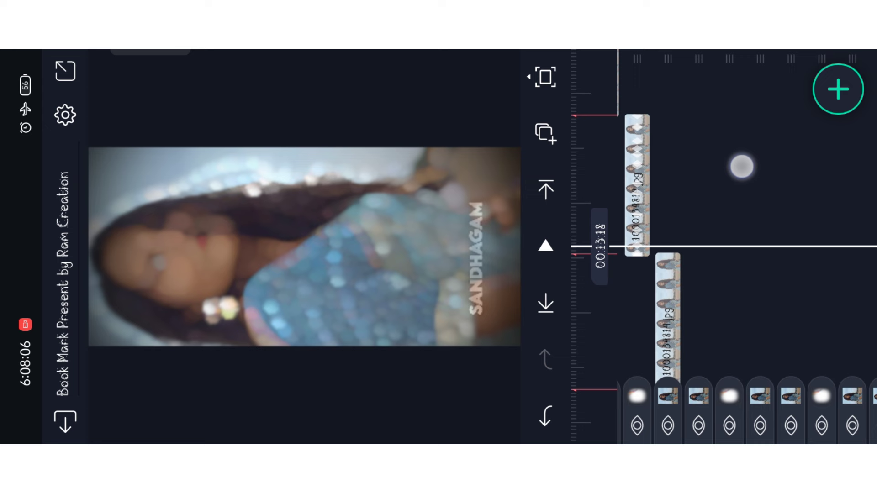
{"action": "left_click", "coordinate": [639, 170]}
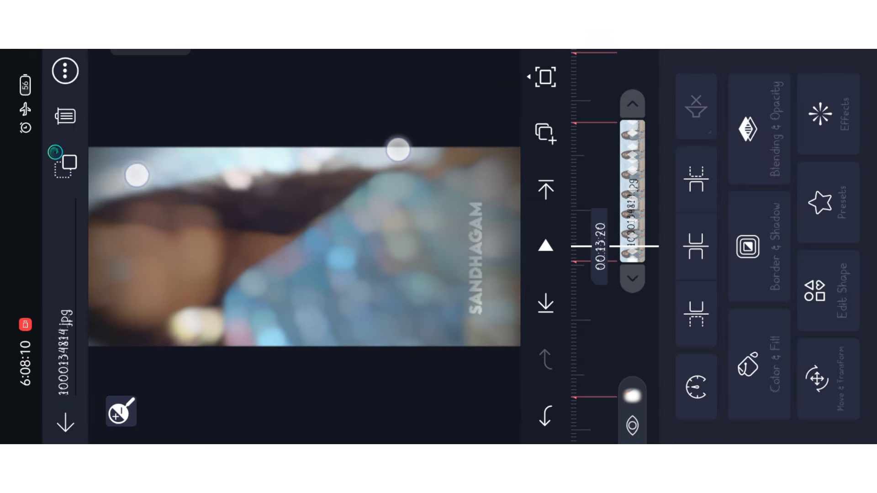
{"action": "left_click", "coordinate": [591, 67]}
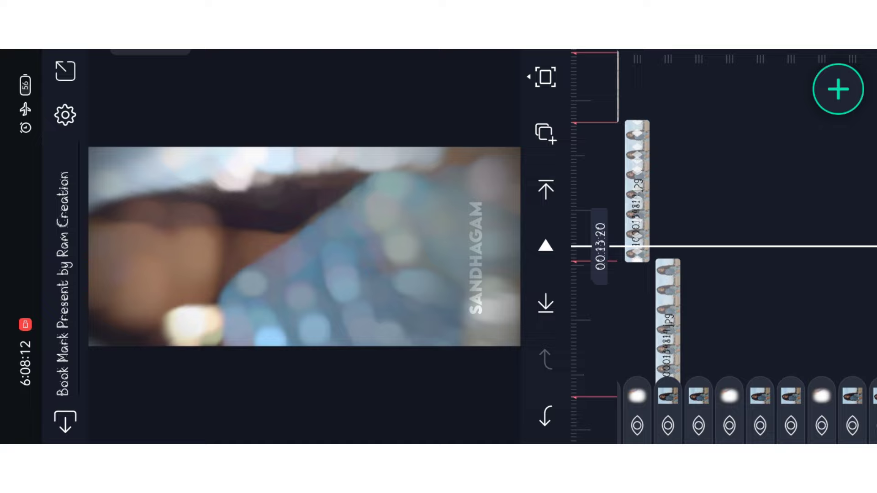
Step: Copy the shake effect project's photo layer including its style, then return to Projects
{"action": "left_click", "coordinate": [65, 70]}
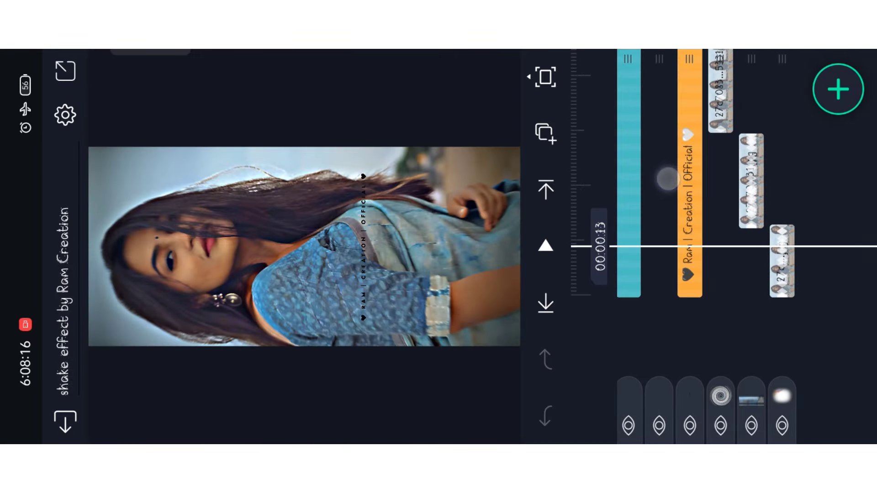
{"action": "left_click", "coordinate": [781, 261]}
{"action": "left_click", "coordinate": [65, 70]}
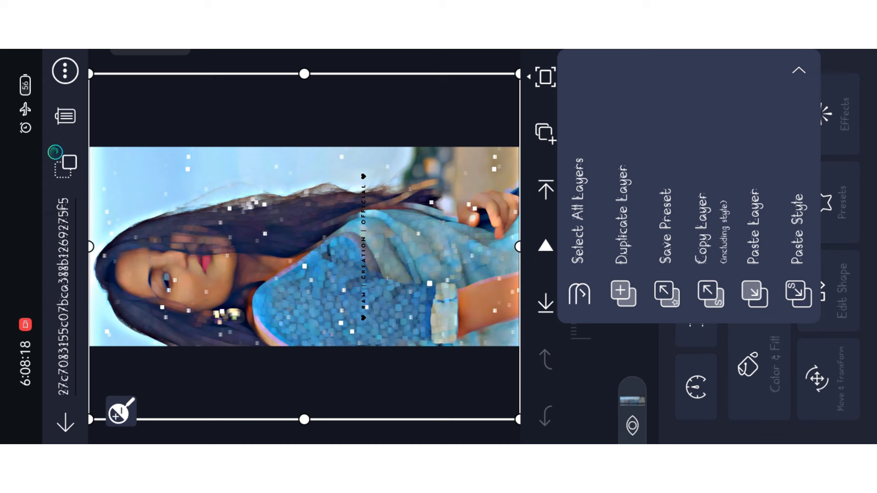
{"action": "left_click", "coordinate": [710, 254]}
{"action": "left_click", "coordinate": [636, 64]}
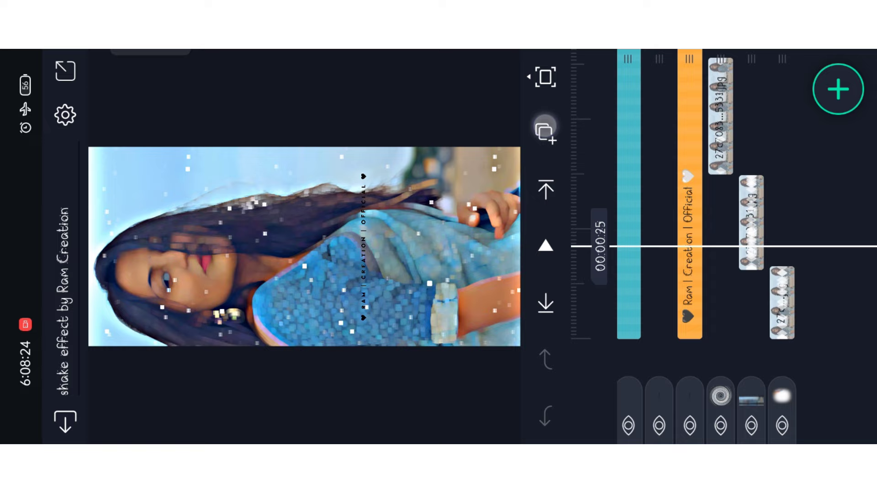
{"action": "left_click", "coordinate": [545, 134]}
{"action": "left_click", "coordinate": [420, 72]}
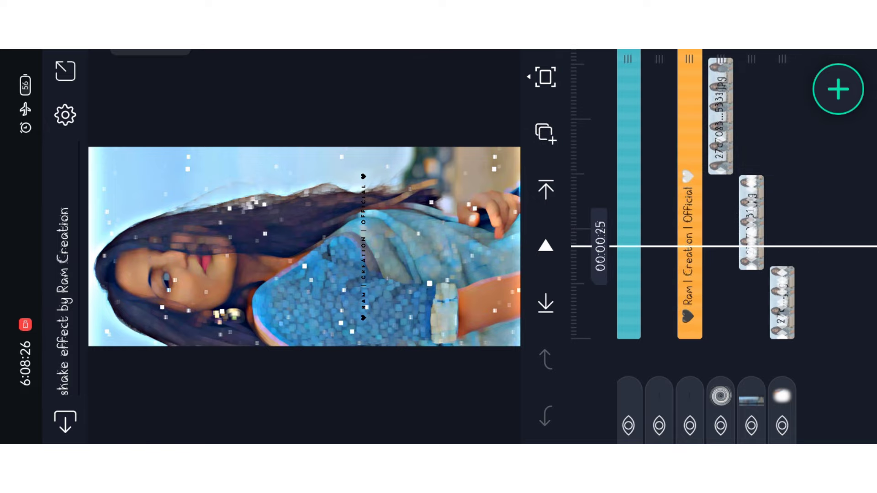
{"action": "left_click", "coordinate": [58, 403]}
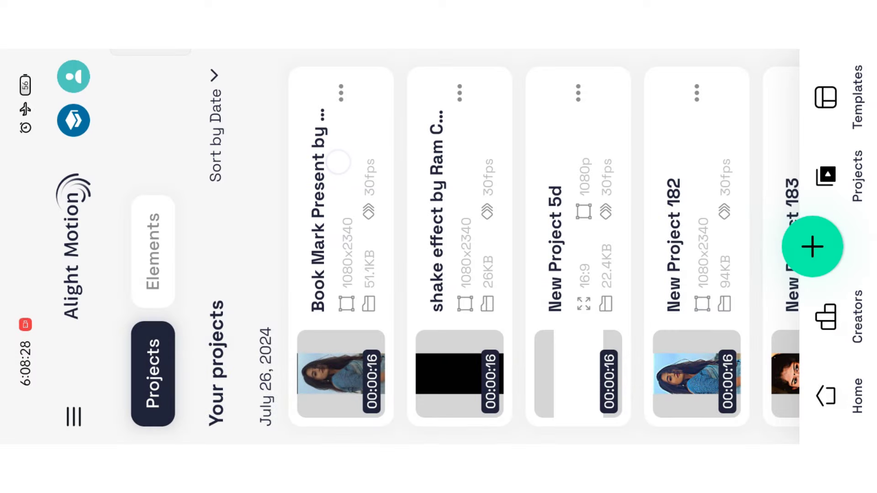
Step: Open the Book Mark project and multi-select the photo clips to restyle
{"action": "left_click", "coordinate": [339, 162]}
{"action": "mouse_move", "coordinate": [754, 171]}
{"action": "left_mouse_down"}
{"action": "mouse_move", "coordinate": [783, 329]}
{"action": "mouse_move", "coordinate": [759, 174]}
{"action": "mouse_move", "coordinate": [759, 195]}
{"action": "left_mouse_up"}
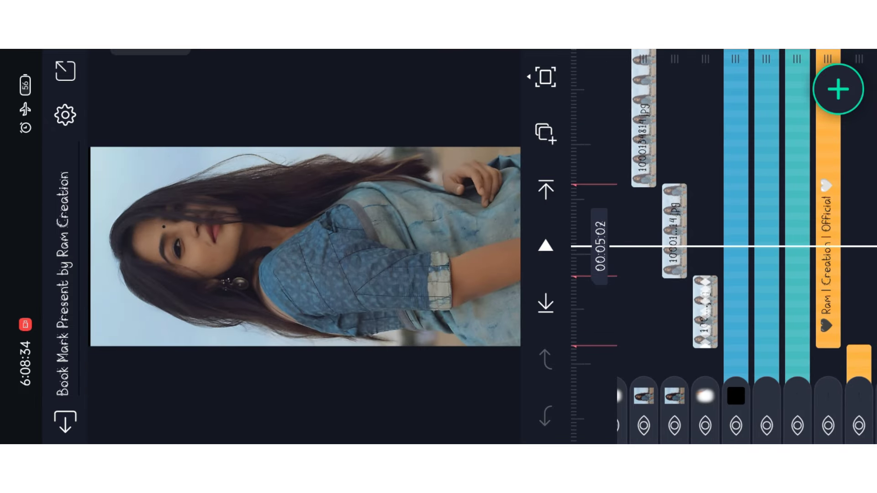
{"action": "left_click", "coordinate": [672, 389]}
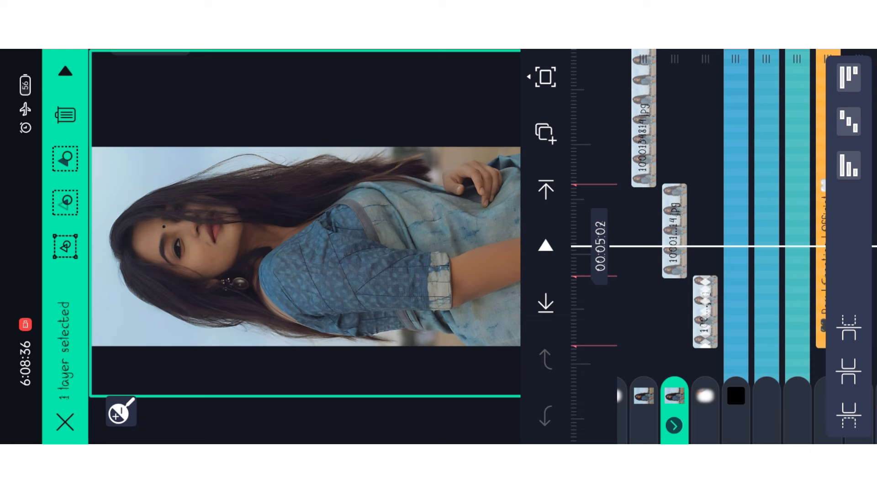
{"action": "mouse_move", "coordinate": [711, 111]}
{"action": "left_mouse_down"}
{"action": "mouse_move", "coordinate": [749, 209]}
{"action": "mouse_move", "coordinate": [733, 125]}
{"action": "mouse_move", "coordinate": [734, 267]}
{"action": "left_mouse_up"}
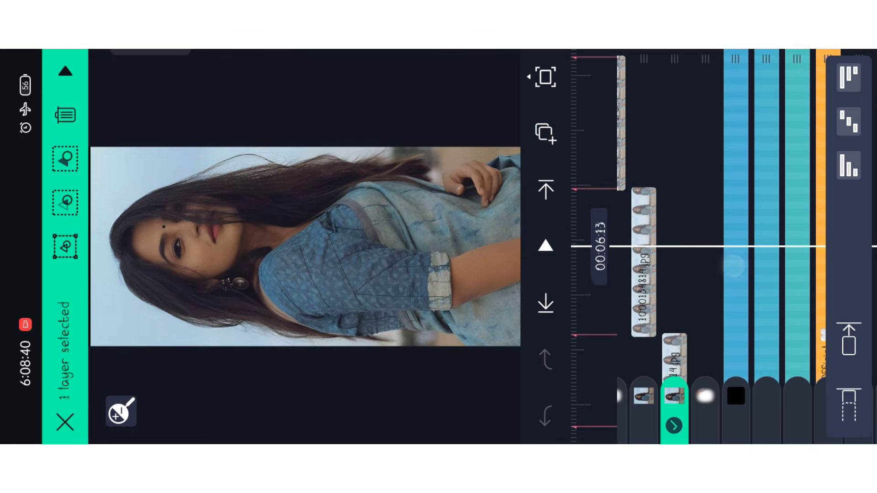
{"action": "left_click_drag", "start_coordinate": [721, 136], "coordinate": [672, 186]}
{"action": "left_click_drag", "start_coordinate": [753, 179], "coordinate": [746, 212]}
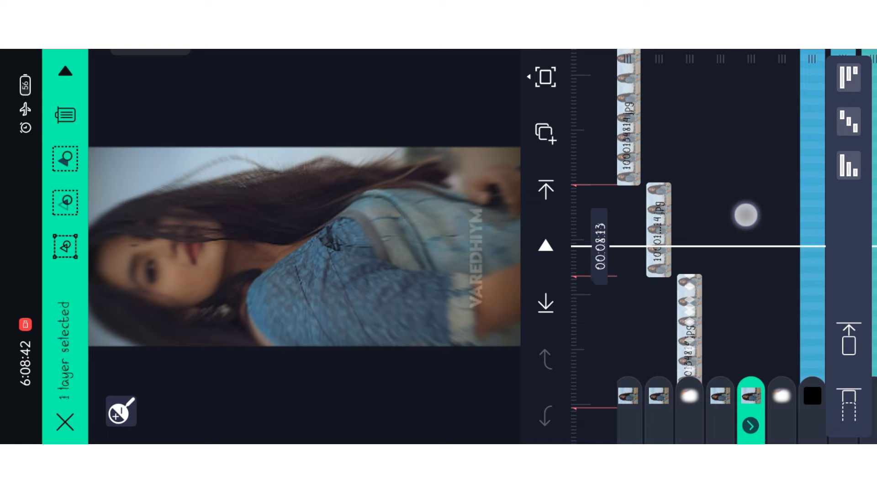
{"action": "left_click", "coordinate": [658, 396]}
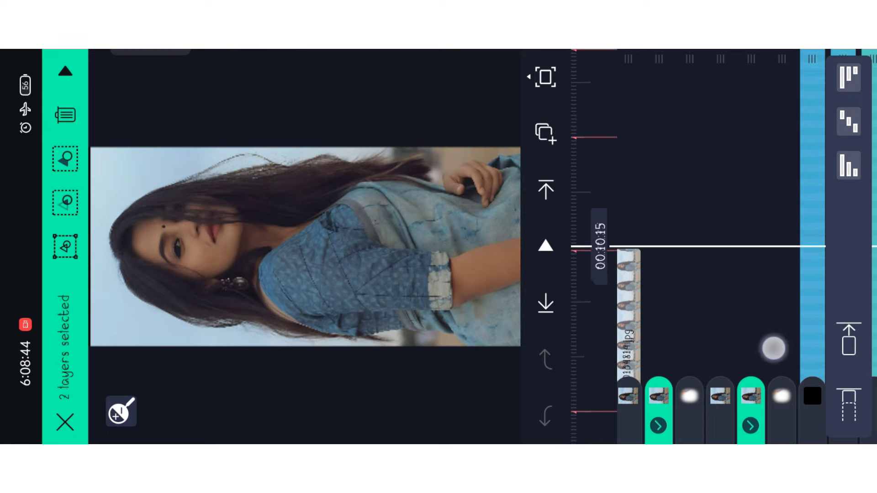
{"action": "left_click_drag", "start_coordinate": [769, 124], "coordinate": [769, 288]}
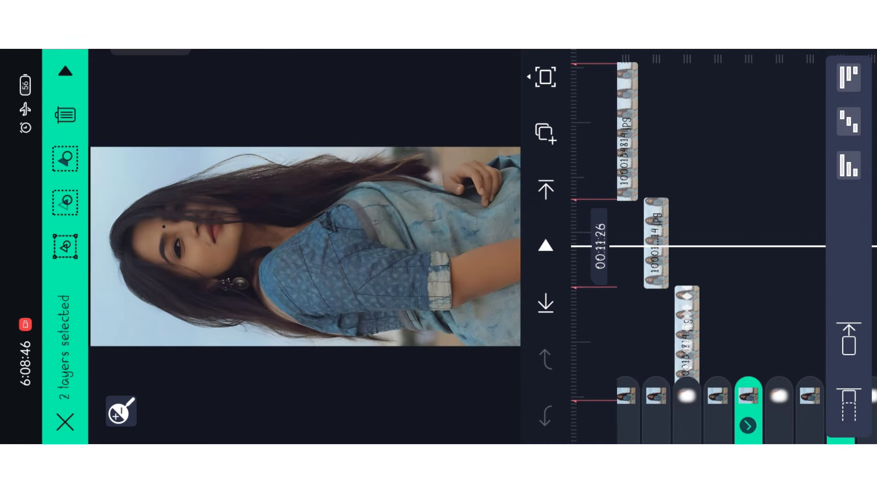
{"action": "mouse_move", "coordinate": [760, 295]}
{"action": "left_mouse_down"}
{"action": "mouse_move", "coordinate": [754, 178]}
{"action": "mouse_move", "coordinate": [779, 315]}
{"action": "left_mouse_up"}
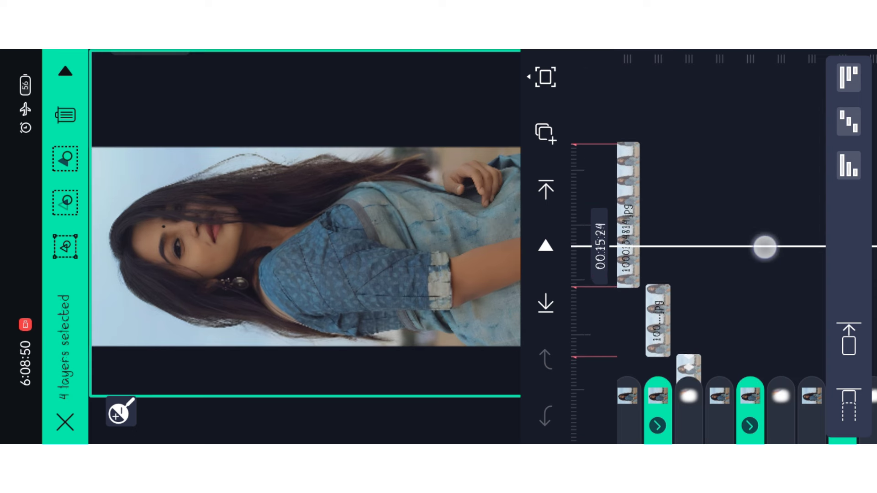
{"action": "mouse_move", "coordinate": [765, 247]}
{"action": "left_mouse_down"}
{"action": "mouse_move", "coordinate": [765, 290]}
{"action": "mouse_move", "coordinate": [755, 184]}
{"action": "left_mouse_up"}
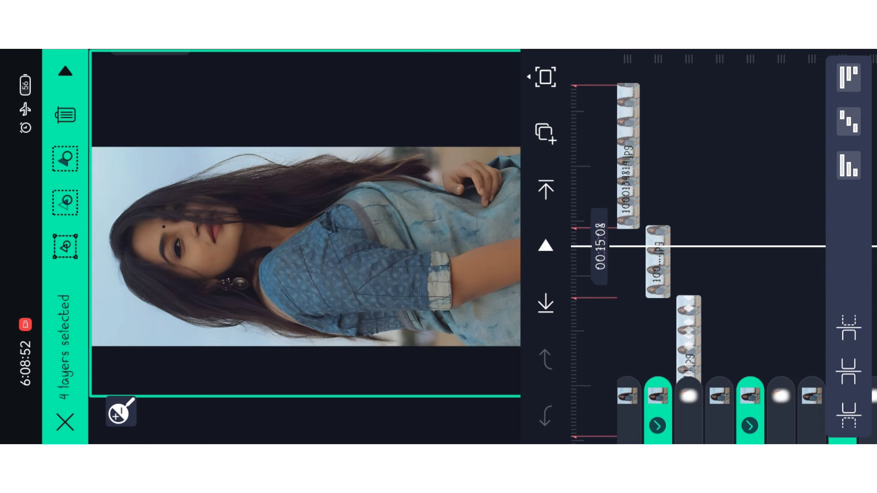
Step: Paste the copied style onto the selected clips, choosing which style parts to apply
{"action": "left_click", "coordinate": [545, 132]}
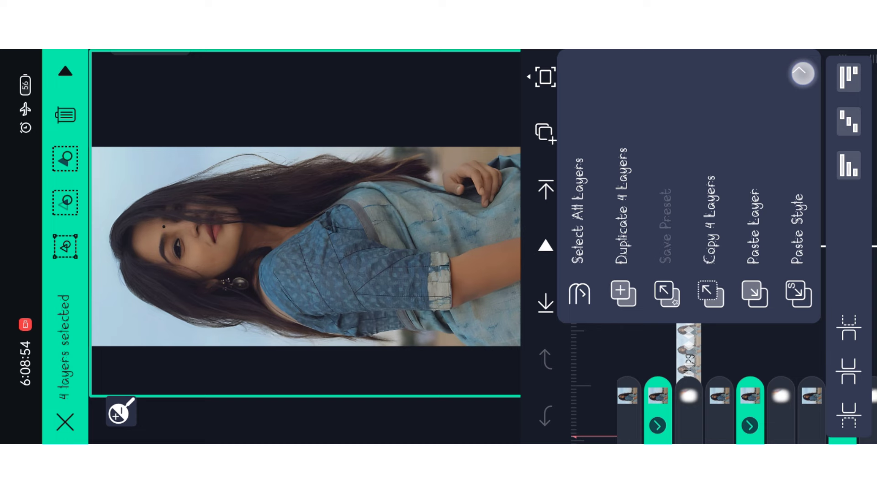
{"action": "left_click", "coordinate": [797, 293]}
{"action": "left_click", "coordinate": [625, 288]}
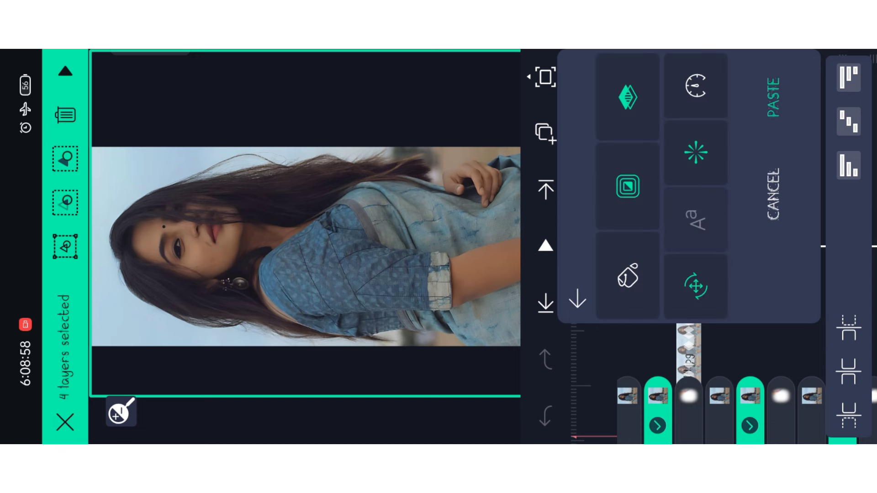
{"action": "left_click", "coordinate": [773, 98]}
{"action": "left_click_drag", "start_coordinate": [746, 202], "coordinate": [747, 165]}
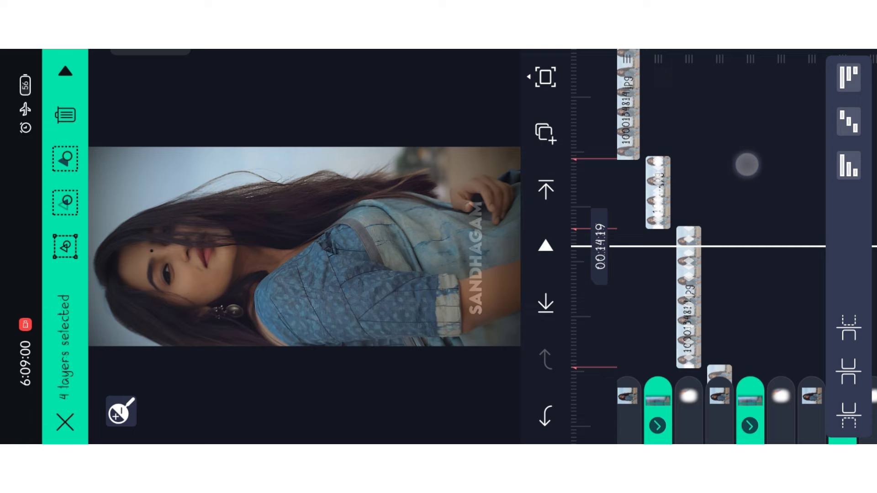
Step: Clear the selection, exit to Projects, and reopen the shake effect project
{"action": "left_click", "coordinate": [65, 423]}
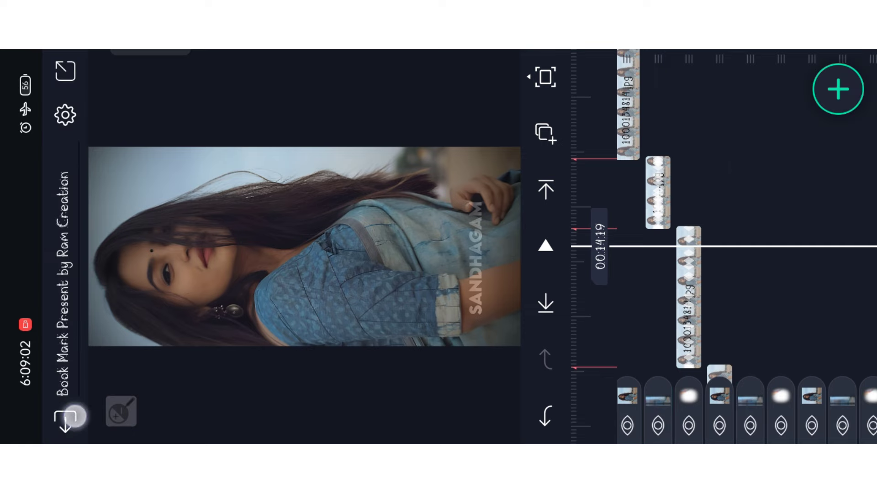
{"action": "left_click", "coordinate": [71, 416]}
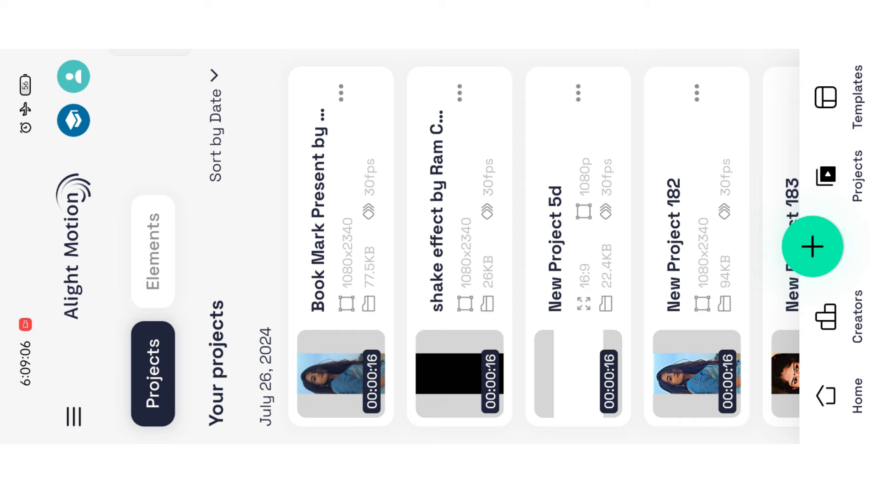
{"action": "left_click", "coordinate": [460, 274]}
Step: Check the photo clip's applied effects and shift the clip along the timeline
{"action": "mouse_move", "coordinate": [772, 208]}
{"action": "left_mouse_down"}
{"action": "mouse_move", "coordinate": [764, 132]}
{"action": "mouse_move", "coordinate": [802, 196]}
{"action": "left_mouse_up"}
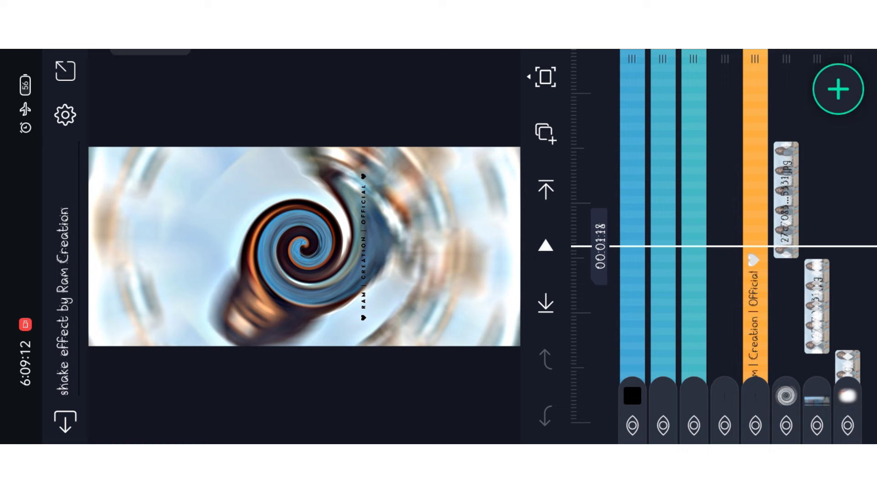
{"action": "left_click_drag", "start_coordinate": [788, 199], "coordinate": [788, 247]}
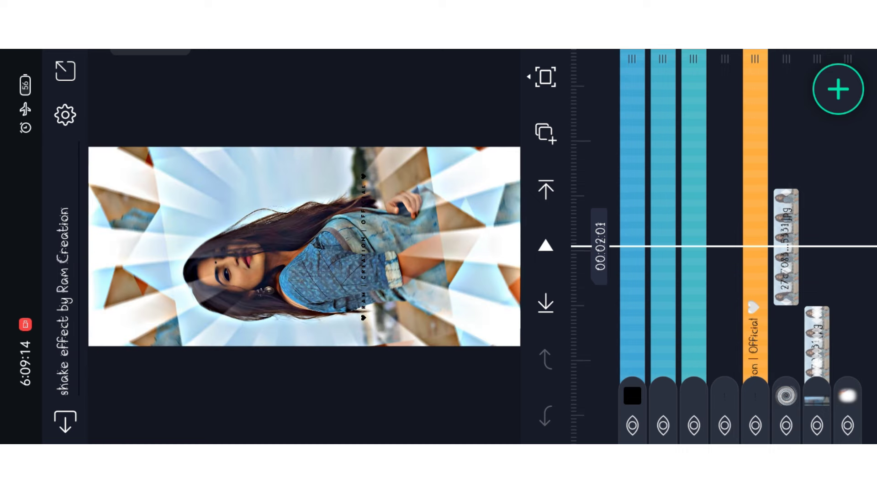
{"action": "left_click", "coordinate": [787, 219]}
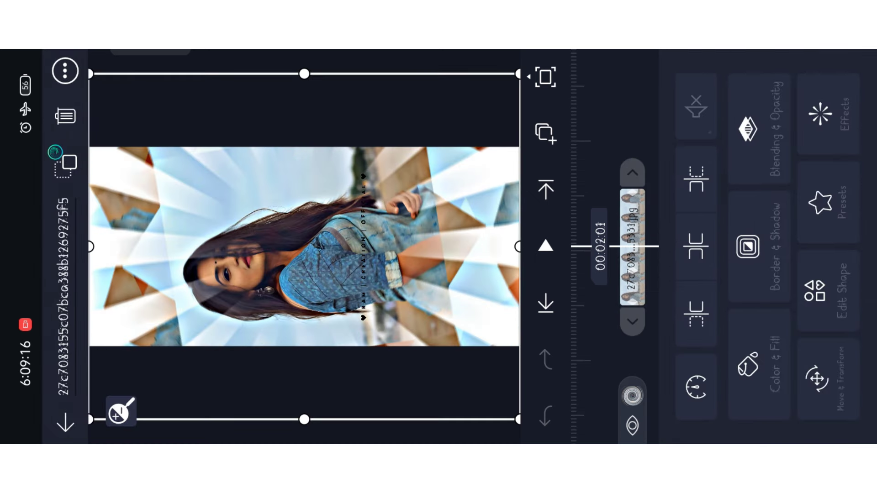
{"action": "left_click", "coordinate": [828, 114]}
{"action": "key", "text": "Escape"}
{"action": "key", "text": "Escape"}
{"action": "left_click_drag", "start_coordinate": [787, 226], "coordinate": [813, 176]}
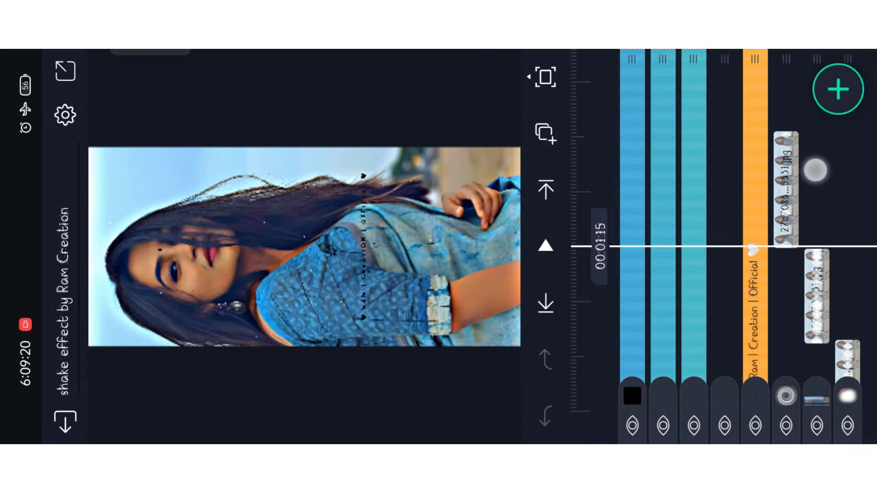
{"action": "left_click", "coordinate": [812, 199]}
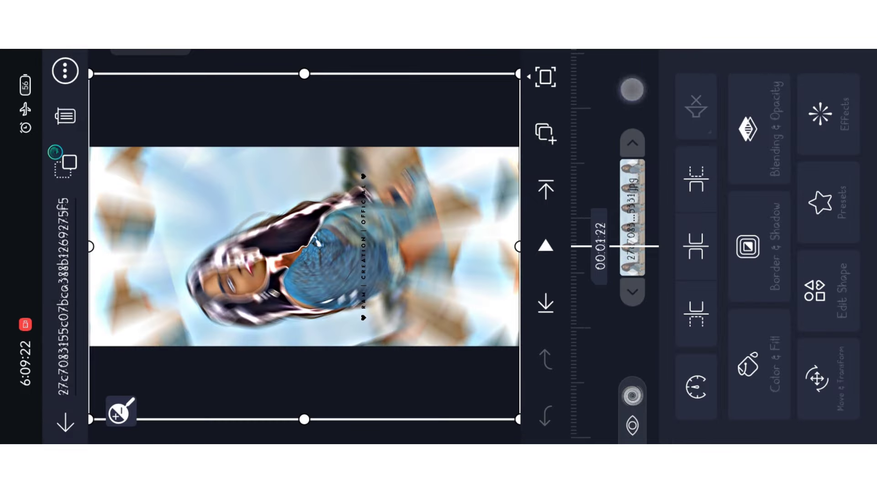
{"action": "key", "text": "Escape"}
{"action": "mouse_move", "coordinate": [787, 220]}
{"action": "left_mouse_down"}
{"action": "mouse_move", "coordinate": [745, 199]}
{"action": "mouse_move", "coordinate": [746, 172]}
{"action": "left_mouse_up"}
Step: Multi-select the watermark text layer with four other layers and copy all five
{"action": "left_click", "coordinate": [744, 389]}
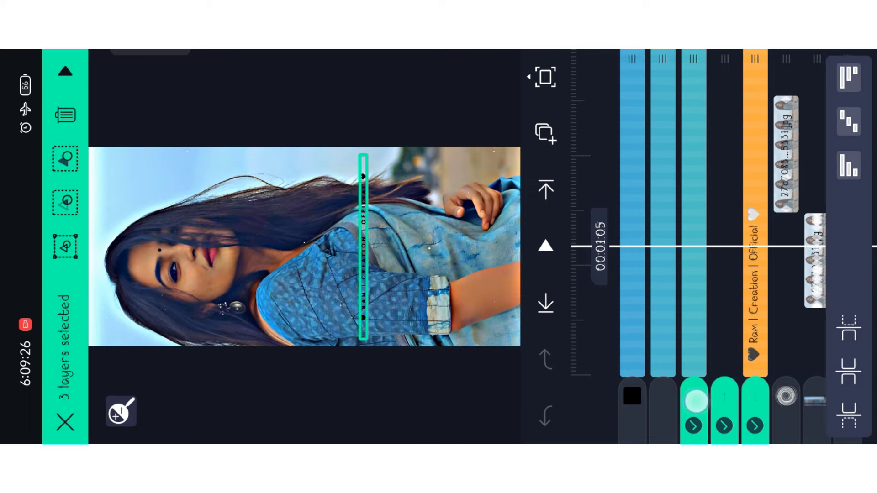
{"action": "left_click", "coordinate": [664, 403]}
{"action": "left_click", "coordinate": [633, 402]}
{"action": "left_click_drag", "start_coordinate": [686, 154], "coordinate": [786, 342]}
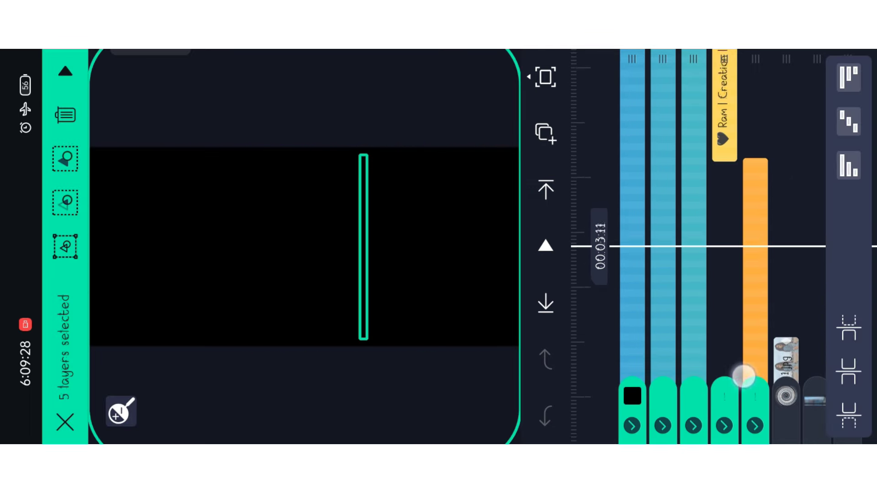
{"action": "left_click", "coordinate": [546, 134]}
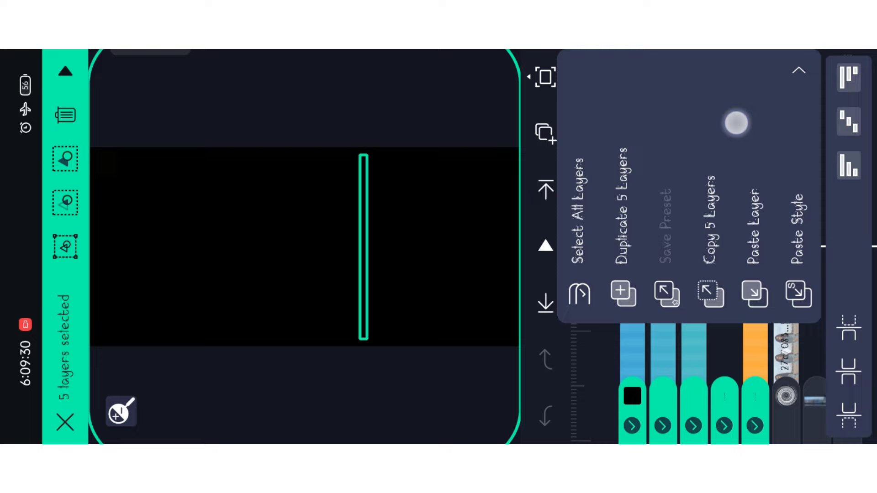
{"action": "left_click", "coordinate": [705, 197]}
Step: Open Book Mark Present by Ram Creation, paste the five layers, and preview 00:02:14
{"action": "left_click", "coordinate": [603, 143]}
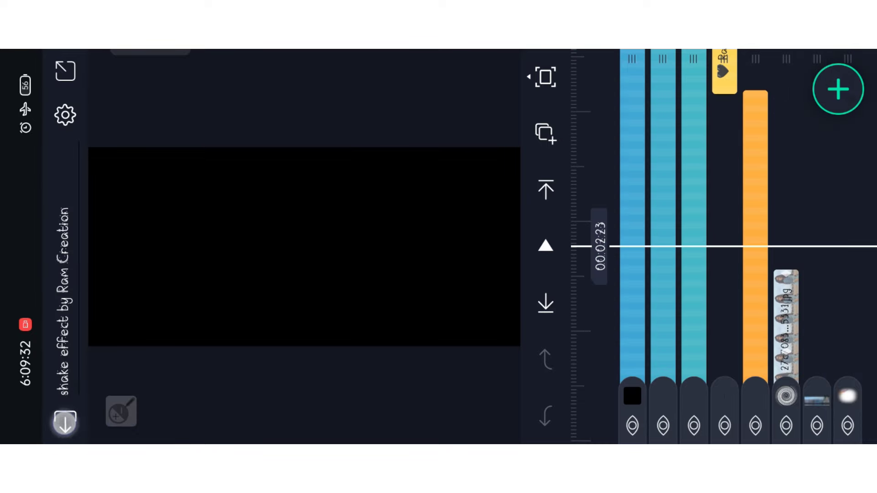
{"action": "left_click", "coordinate": [65, 71]}
{"action": "left_click", "coordinate": [341, 274]}
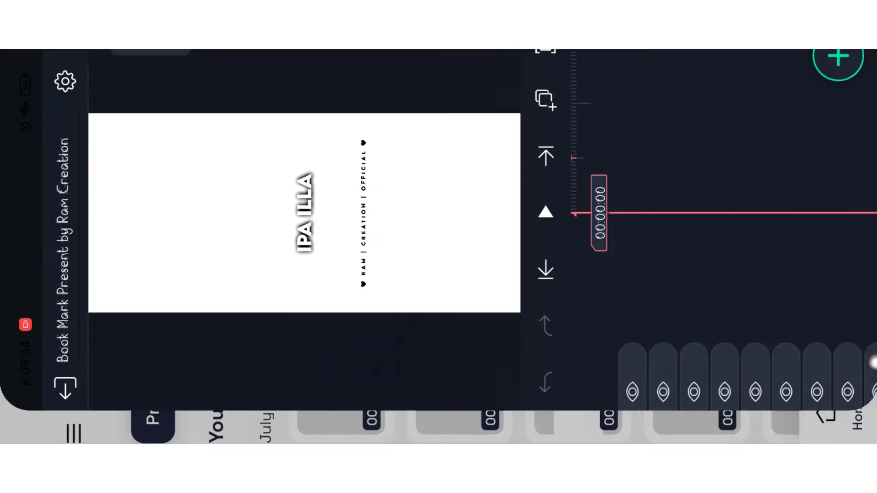
{"action": "left_click", "coordinate": [545, 134]}
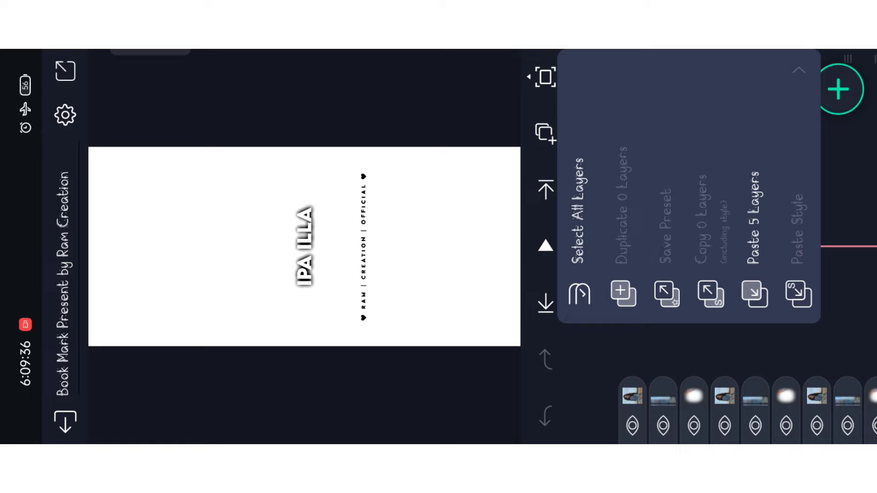
{"action": "left_click", "coordinate": [756, 219]}
{"action": "mouse_move", "coordinate": [725, 129]}
{"action": "left_mouse_down"}
{"action": "mouse_move", "coordinate": [746, 222]}
{"action": "mouse_move", "coordinate": [765, 240]}
{"action": "mouse_move", "coordinate": [571, 147]}
{"action": "mouse_move", "coordinate": [746, 225]}
{"action": "mouse_move", "coordinate": [764, 157]}
{"action": "left_mouse_up"}
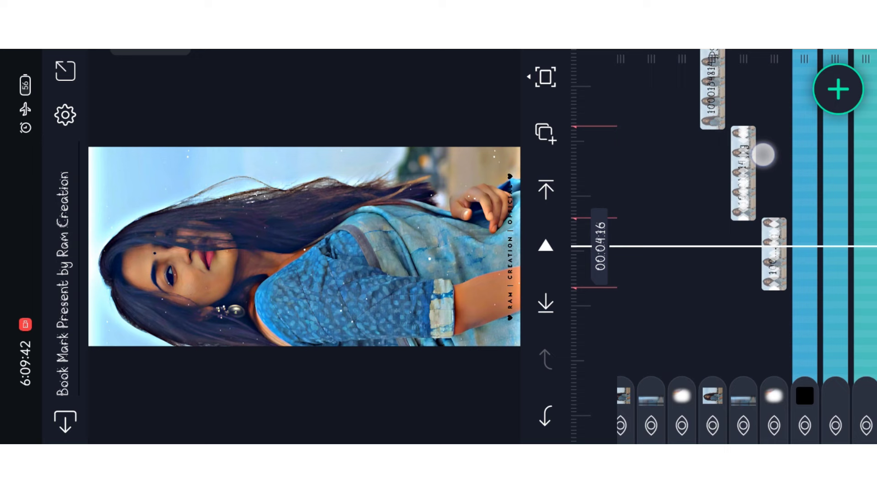
Step: Multi-select the pasted layers, including the yellow watermark text, then release the selection
{"action": "left_click_drag", "start_coordinate": [765, 157], "coordinate": [576, 144]}
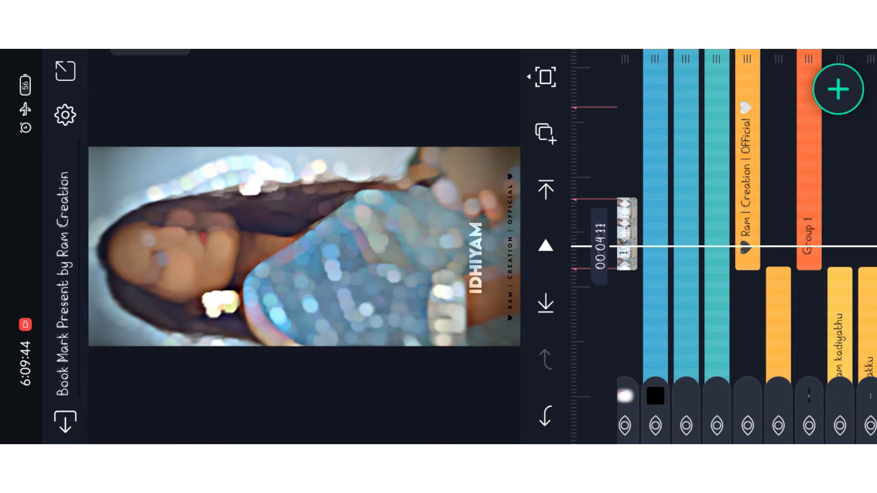
{"action": "mouse_move", "coordinate": [754, 152]}
{"action": "left_mouse_down"}
{"action": "mouse_move", "coordinate": [589, 137]}
{"action": "mouse_move", "coordinate": [775, 150]}
{"action": "mouse_move", "coordinate": [598, 113]}
{"action": "mouse_move", "coordinate": [834, 159]}
{"action": "left_mouse_up"}
{"action": "mouse_move", "coordinate": [754, 151]}
{"action": "left_mouse_down"}
{"action": "mouse_move", "coordinate": [616, 151]}
{"action": "mouse_move", "coordinate": [833, 159]}
{"action": "left_mouse_up"}
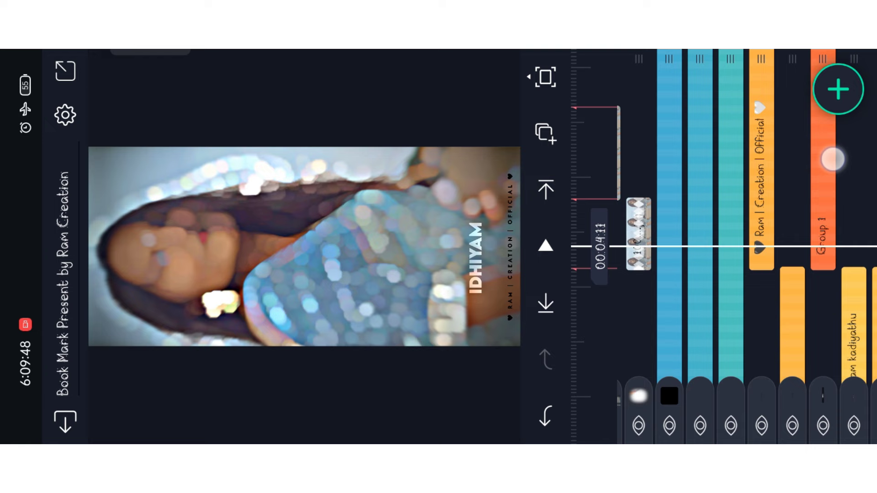
{"action": "left_click_drag", "start_coordinate": [657, 157], "coordinate": [803, 164]}
{"action": "left_click", "coordinate": [728, 394]}
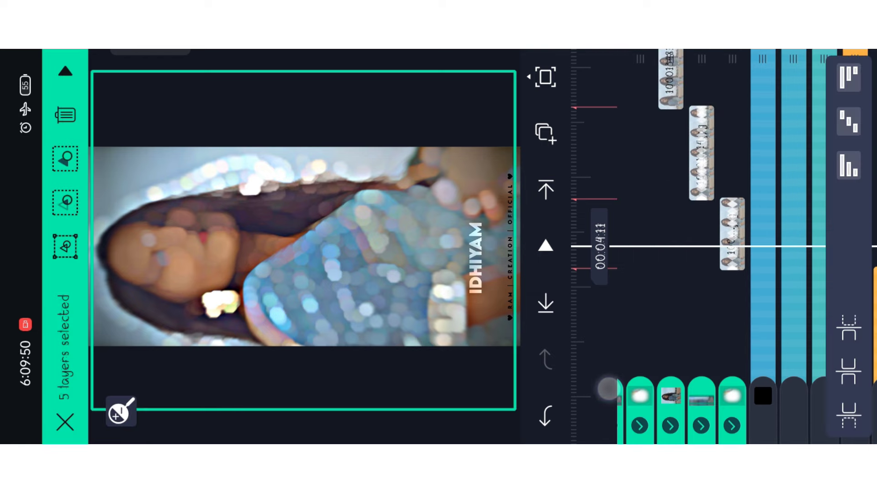
{"action": "left_click_drag", "start_coordinate": [686, 206], "coordinate": [685, 137]}
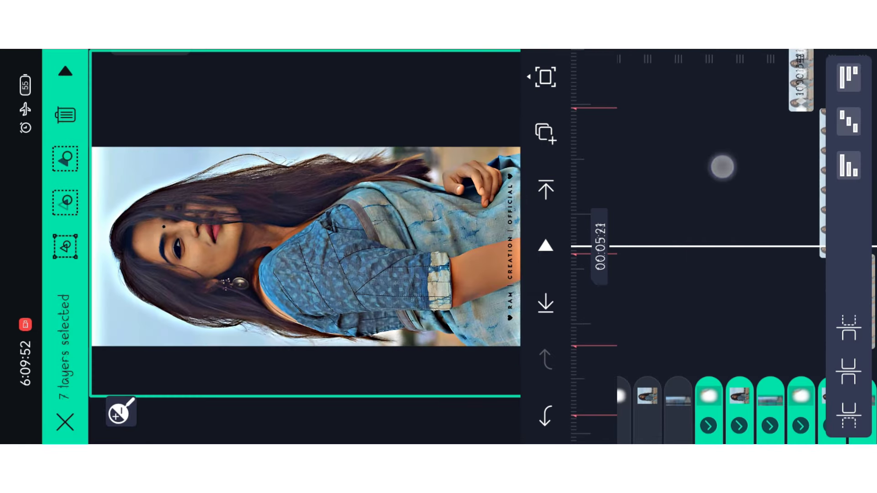
{"action": "mouse_move", "coordinate": [662, 169]}
{"action": "left_mouse_down"}
{"action": "mouse_move", "coordinate": [719, 169]}
{"action": "mouse_move", "coordinate": [764, 194]}
{"action": "left_mouse_up"}
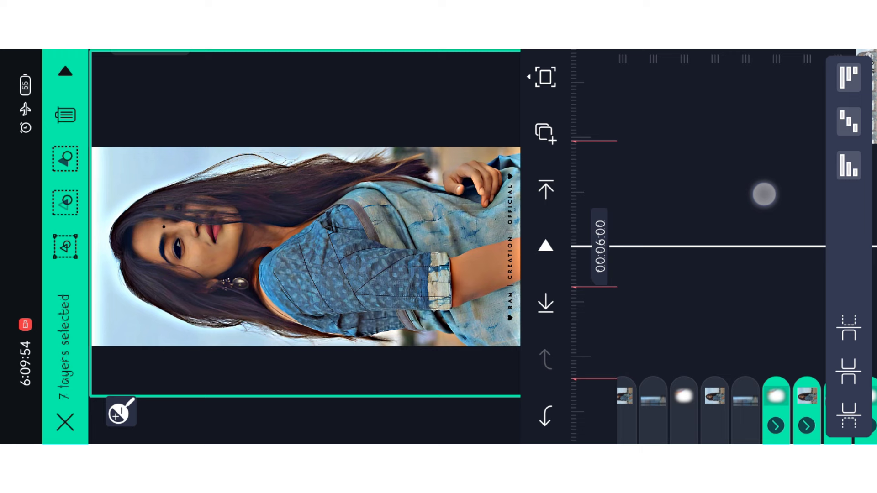
{"action": "left_click", "coordinate": [661, 399]}
{"action": "left_click_drag", "start_coordinate": [705, 198], "coordinate": [753, 194]}
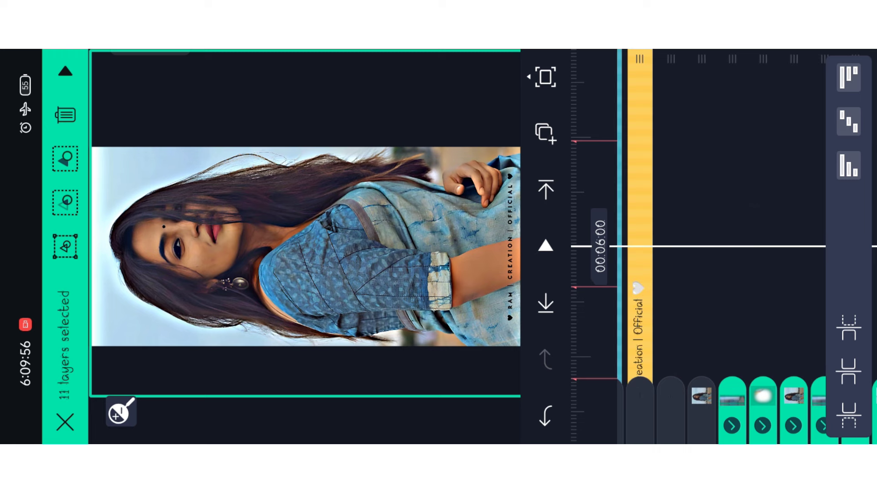
{"action": "left_click", "coordinate": [722, 197]}
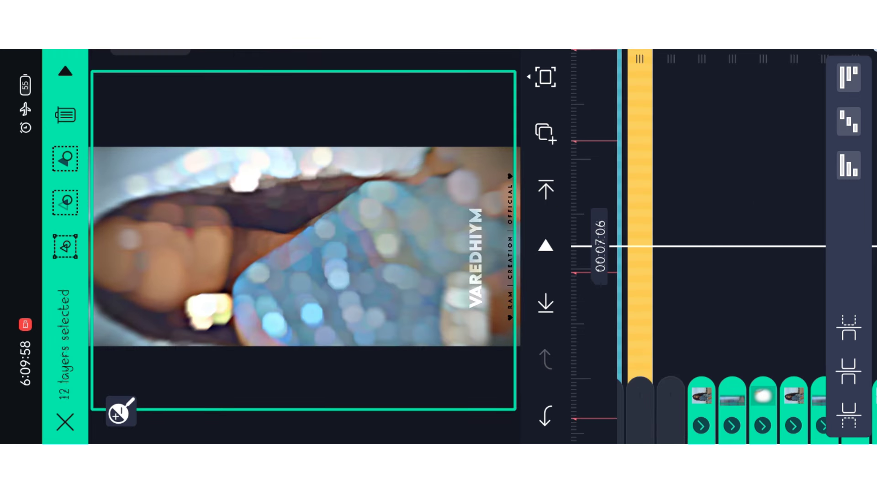
{"action": "left_click", "coordinate": [66, 423]}
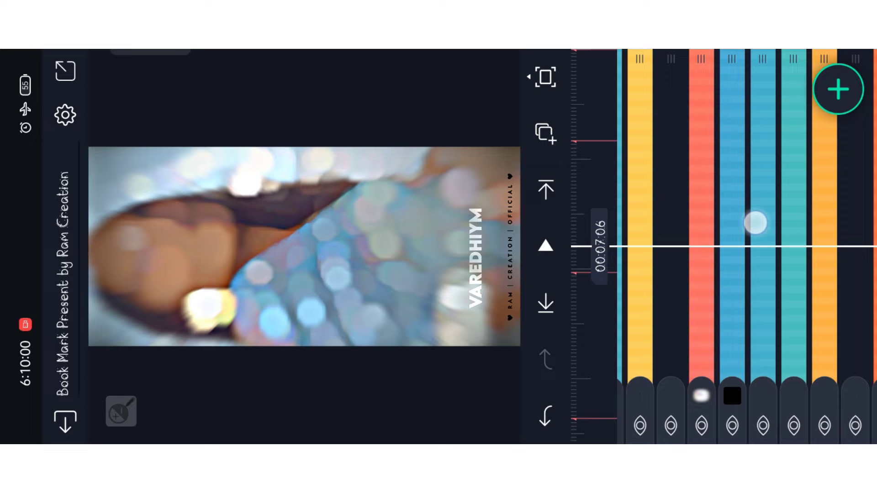
Step: Drag Group 2 next to Group 1 in the timeline
{"action": "left_click_drag", "start_coordinate": [755, 222], "coordinate": [755, 120]}
{"action": "mouse_move", "coordinate": [811, 90]}
{"action": "left_mouse_down"}
{"action": "mouse_move", "coordinate": [697, 154]}
{"action": "mouse_move", "coordinate": [617, 140]}
{"action": "left_mouse_up"}
{"action": "left_click_drag", "start_coordinate": [778, 161], "coordinate": [792, 206]}
{"action": "mouse_move", "coordinate": [703, 75]}
{"action": "left_mouse_down"}
{"action": "mouse_move", "coordinate": [762, 88]}
{"action": "mouse_move", "coordinate": [761, 164]}
{"action": "left_mouse_up"}
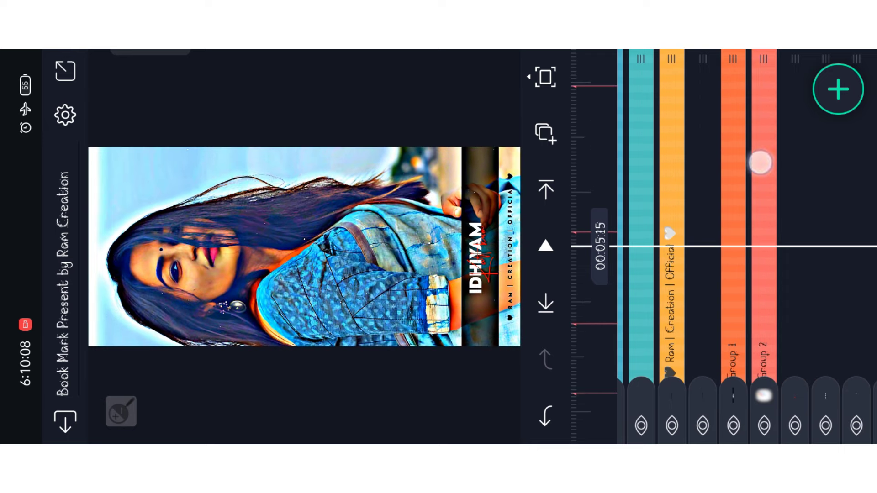
Step: Ungroup Group 2, then check the KAFHALAKU and VAREDHIYM title frames
{"action": "left_click", "coordinate": [761, 163]}
{"action": "left_click", "coordinate": [65, 71]}
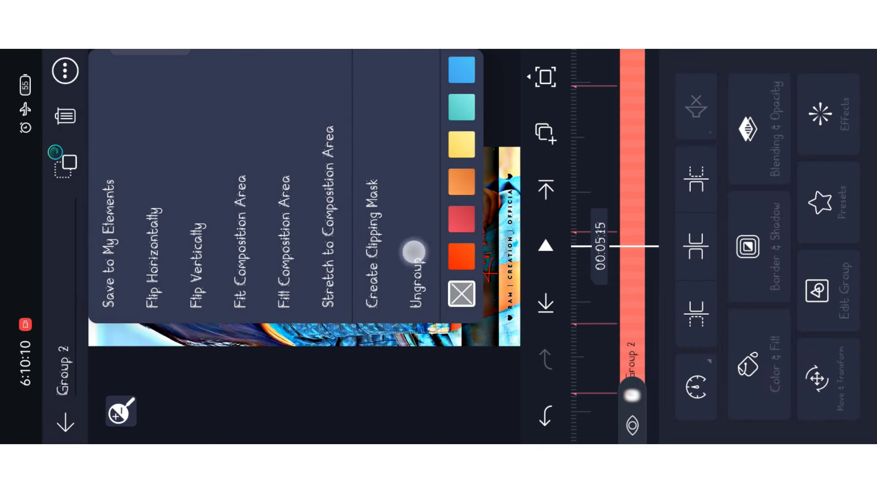
{"action": "left_click", "coordinate": [416, 283]}
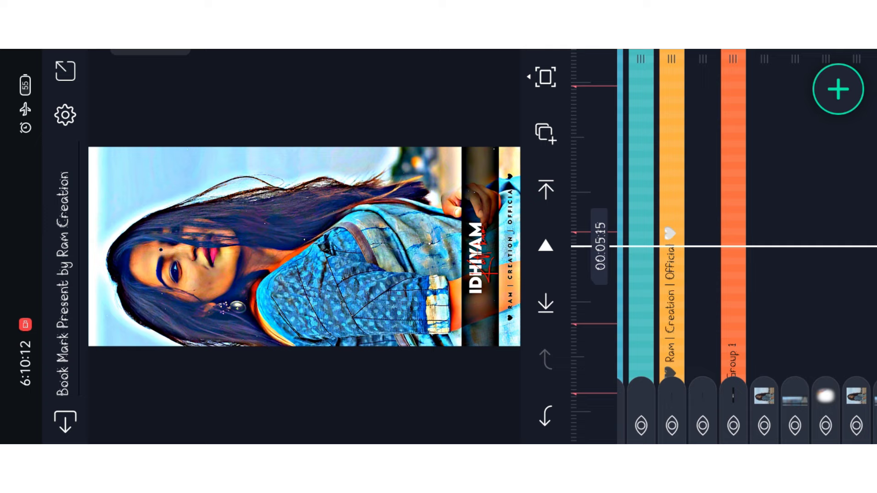
{"action": "mouse_move", "coordinate": [764, 202]}
{"action": "left_mouse_down"}
{"action": "mouse_move", "coordinate": [770, 159]}
{"action": "mouse_move", "coordinate": [752, 211]}
{"action": "mouse_move", "coordinate": [751, 165]}
{"action": "left_mouse_up"}
{"action": "left_click_drag", "start_coordinate": [658, 161], "coordinate": [521, 161]}
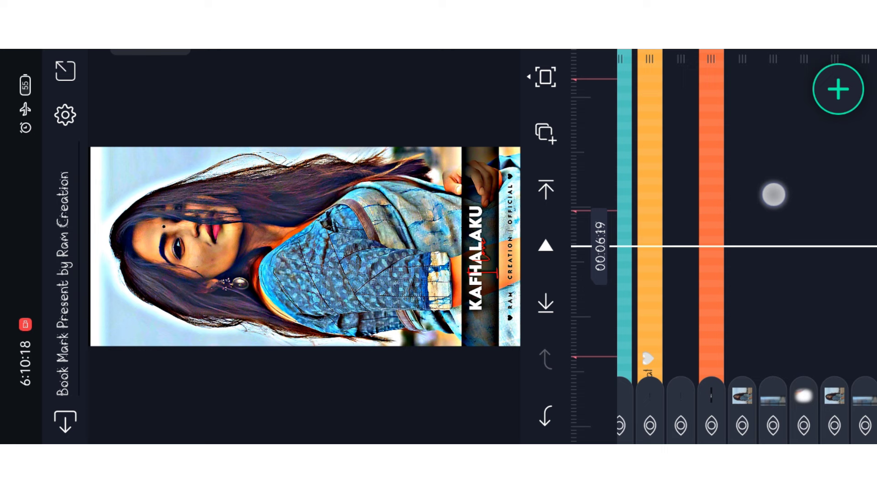
{"action": "mouse_move", "coordinate": [773, 195]}
{"action": "left_mouse_down"}
{"action": "mouse_move", "coordinate": [801, 142]}
{"action": "mouse_move", "coordinate": [750, 127]}
{"action": "mouse_move", "coordinate": [685, 157]}
{"action": "mouse_move", "coordinate": [833, 127]}
{"action": "mouse_move", "coordinate": [746, 156]}
{"action": "mouse_move", "coordinate": [774, 204]}
{"action": "mouse_move", "coordinate": [766, 186]}
{"action": "mouse_move", "coordinate": [750, 227]}
{"action": "left_mouse_up"}
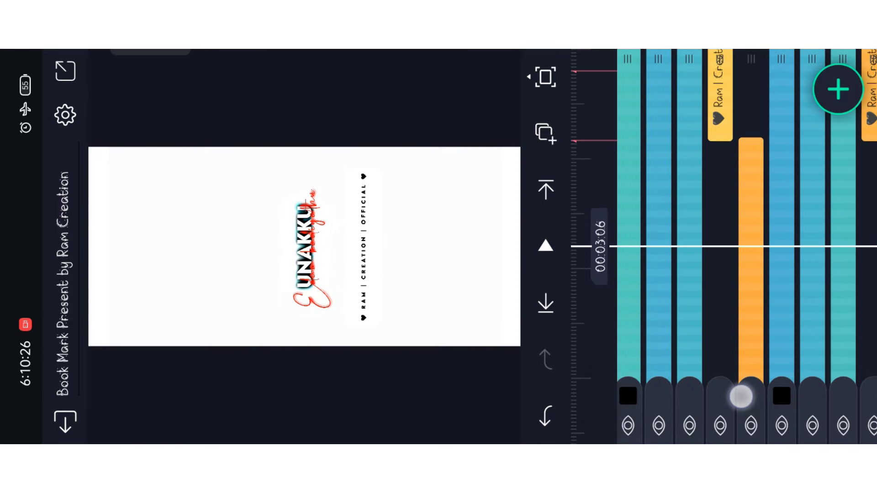
Step: Select five layers and combine them into Group 1
{"action": "left_click", "coordinate": [744, 395]}
{"action": "left_click", "coordinate": [719, 396]}
{"action": "left_click", "coordinate": [659, 396]}
{"action": "left_click", "coordinate": [629, 395]}
{"action": "left_click", "coordinate": [689, 396]}
{"action": "left_click", "coordinate": [66, 117]}
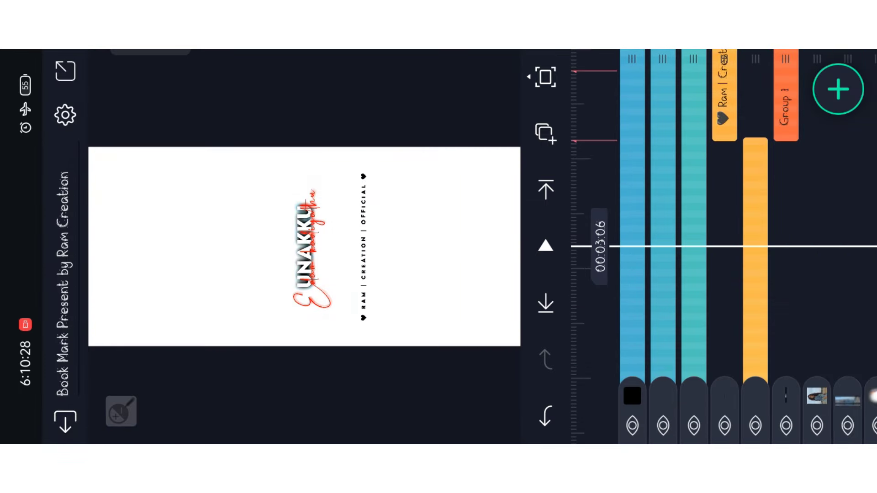
Step: Scrub through the IDHIYAM, ANBAI and KADHALAKU titles to PLEASE SUBSCRIBE
{"action": "mouse_move", "coordinate": [772, 120]}
{"action": "left_mouse_down"}
{"action": "mouse_move", "coordinate": [788, 288]}
{"action": "mouse_move", "coordinate": [795, 199]}
{"action": "left_mouse_up"}
{"action": "mouse_move", "coordinate": [795, 302]}
{"action": "left_mouse_down"}
{"action": "mouse_move", "coordinate": [765, 181]}
{"action": "mouse_move", "coordinate": [774, 123]}
{"action": "left_mouse_up"}
{"action": "left_click_drag", "start_coordinate": [782, 301], "coordinate": [778, 206]}
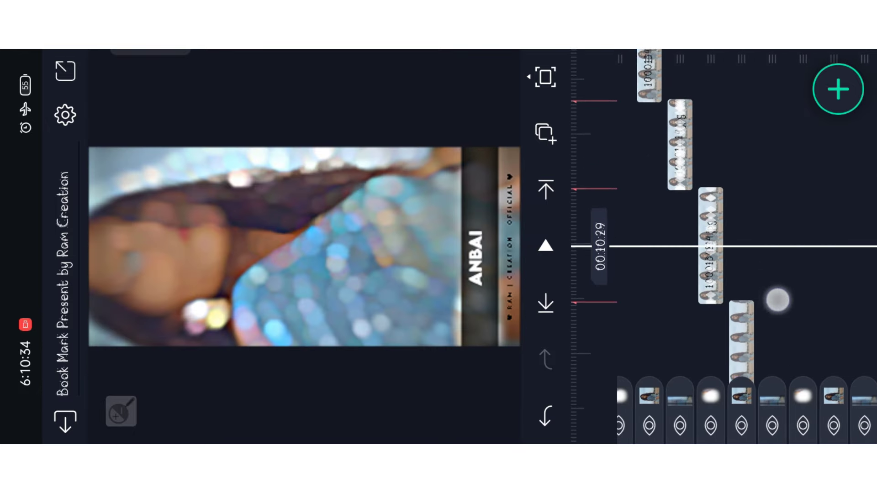
{"action": "left_click_drag", "start_coordinate": [713, 274], "coordinate": [749, 274]}
{"action": "mouse_move", "coordinate": [798, 223]}
{"action": "left_mouse_down"}
{"action": "mouse_move", "coordinate": [808, 184]}
{"action": "mouse_move", "coordinate": [816, 343]}
{"action": "left_mouse_up"}
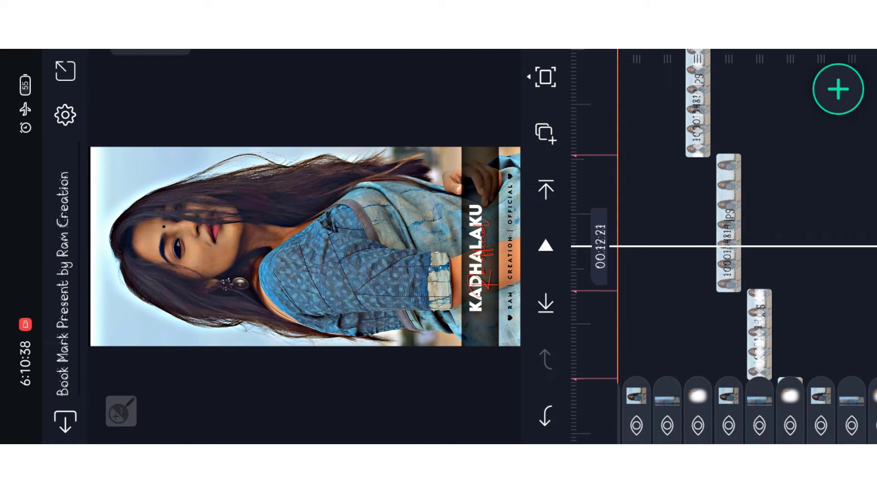
{"action": "left_click_drag", "start_coordinate": [790, 269], "coordinate": [781, 130]}
{"action": "mouse_move", "coordinate": [778, 89]}
{"action": "left_mouse_down"}
{"action": "mouse_move", "coordinate": [805, 289]}
{"action": "mouse_move", "coordinate": [802, 343]}
{"action": "left_mouse_up"}
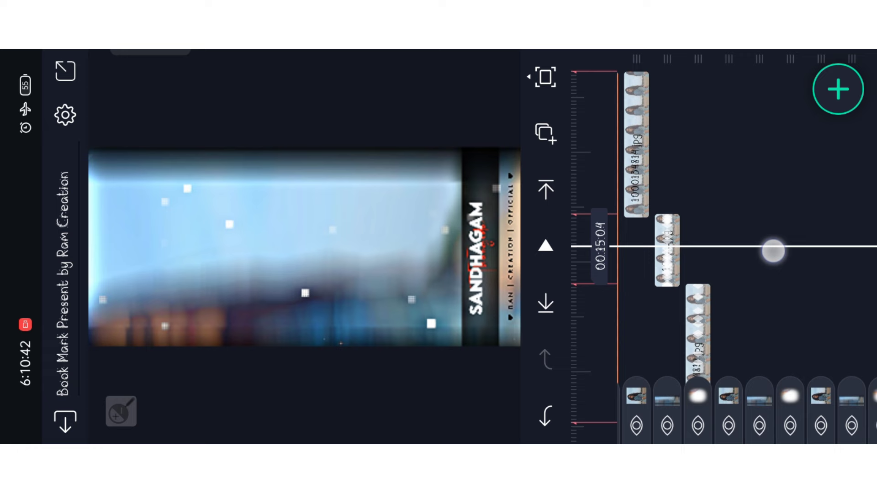
{"action": "mouse_move", "coordinate": [774, 246]}
{"action": "left_mouse_down"}
{"action": "mouse_move", "coordinate": [790, 336]}
{"action": "mouse_move", "coordinate": [754, 192]}
{"action": "mouse_move", "coordinate": [768, 250]}
{"action": "mouse_move", "coordinate": [759, 175]}
{"action": "left_mouse_up"}
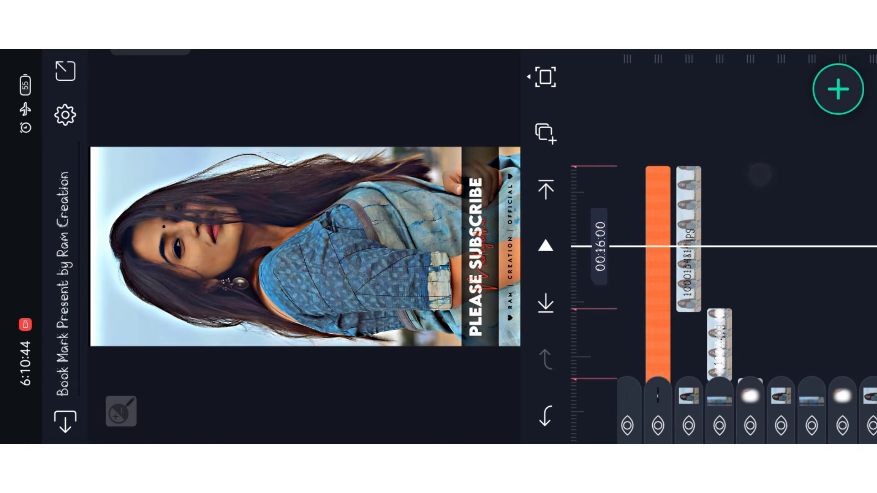
Step: Start a 1080p video export from the Export & Share options
{"action": "left_click", "coordinate": [66, 73]}
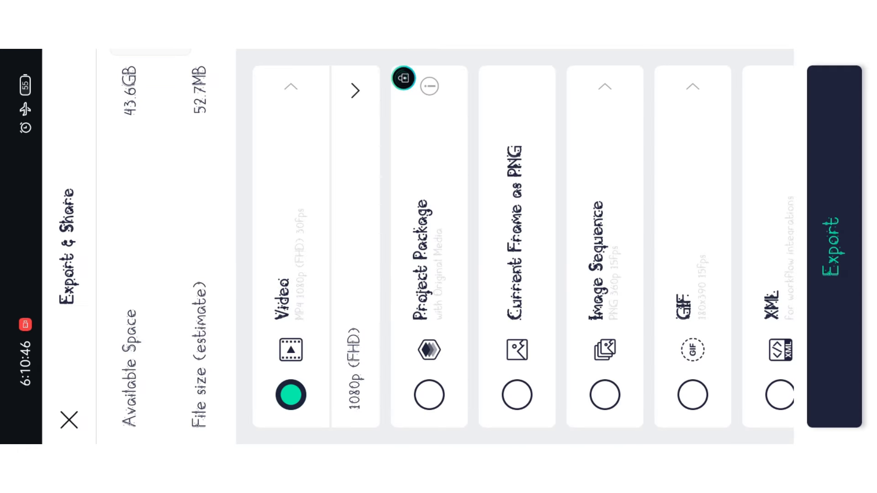
{"action": "left_click", "coordinate": [69, 421]}
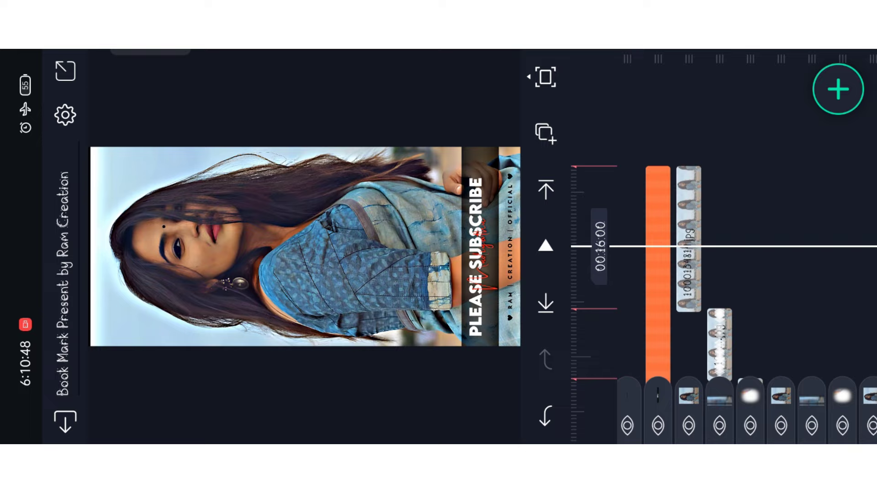